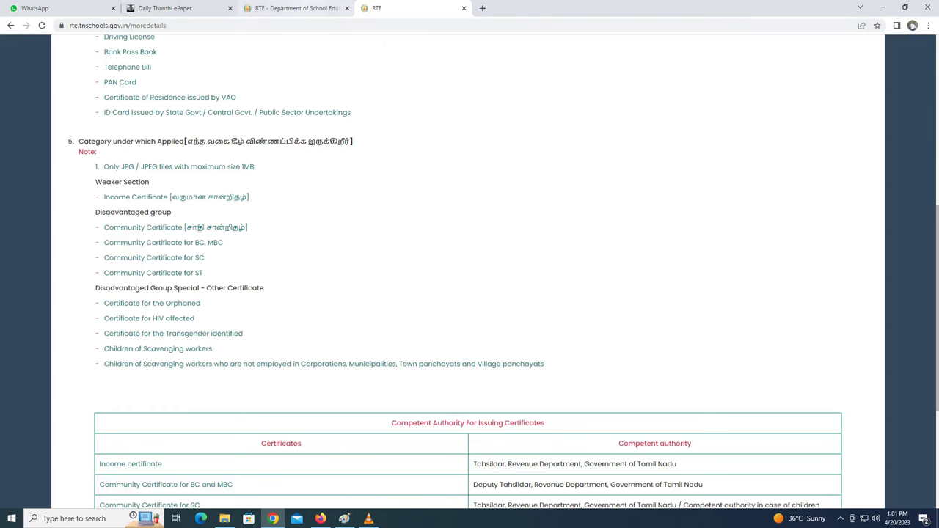
- Switch to the RTE Act information page and open the RTE admission application page
{"action": "left_click", "coordinate": [308, 8]}
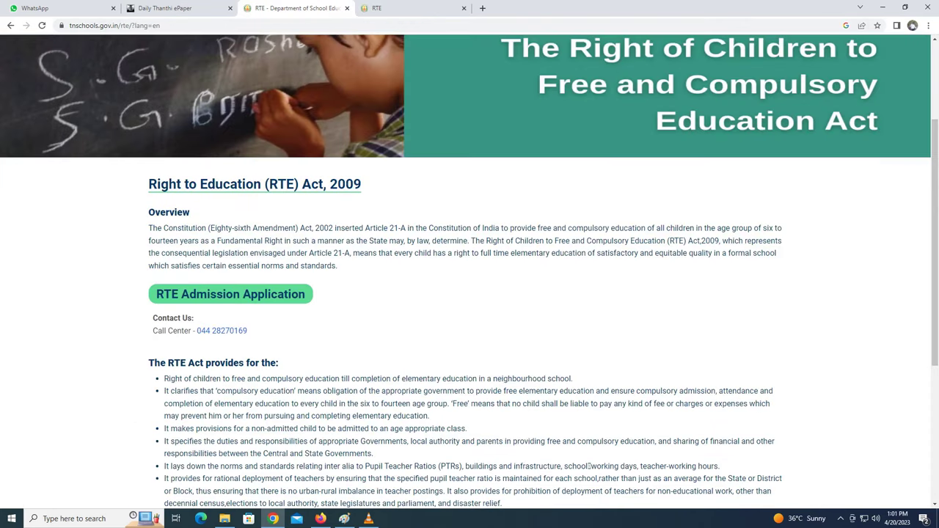
{"action": "left_click", "coordinate": [230, 294]}
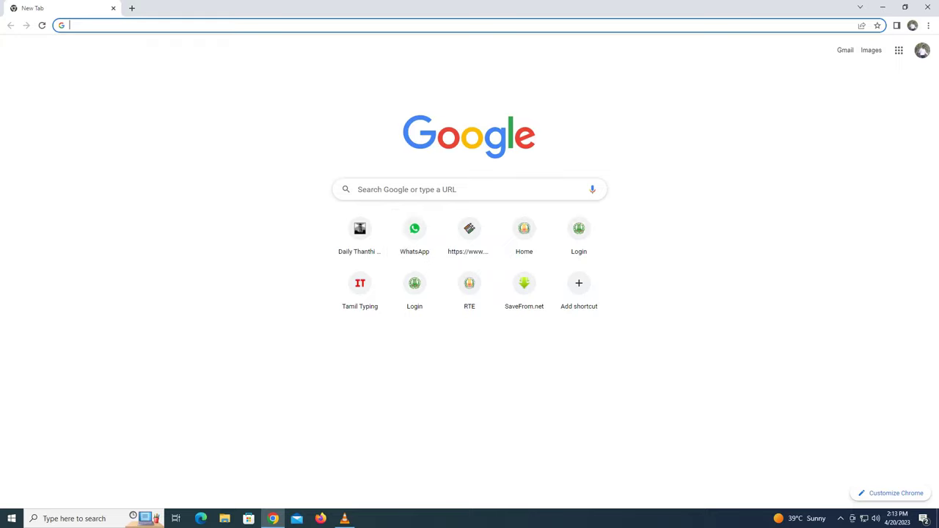
- Search 'rte tn', load the tnschools RTE page and open RTE Admission Application
{"action": "type", "text": "rte tn"}
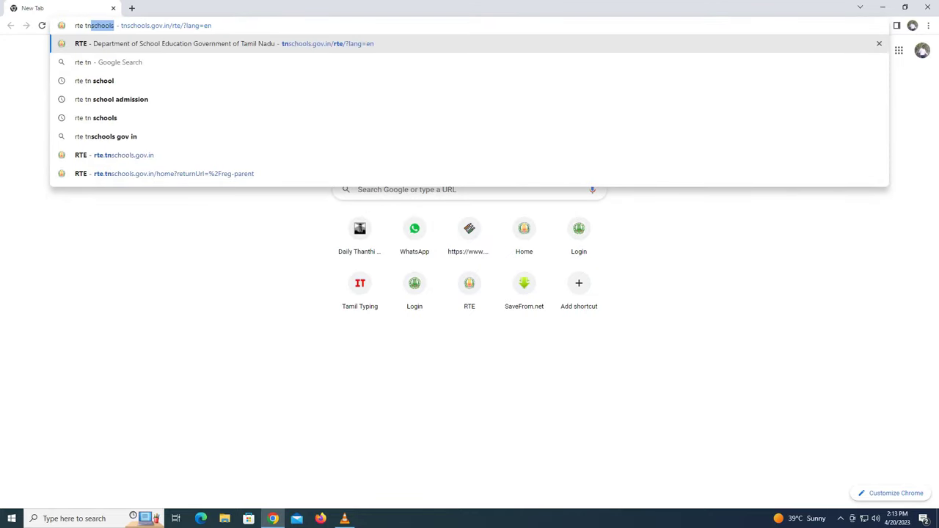
{"action": "key", "text": "Return"}
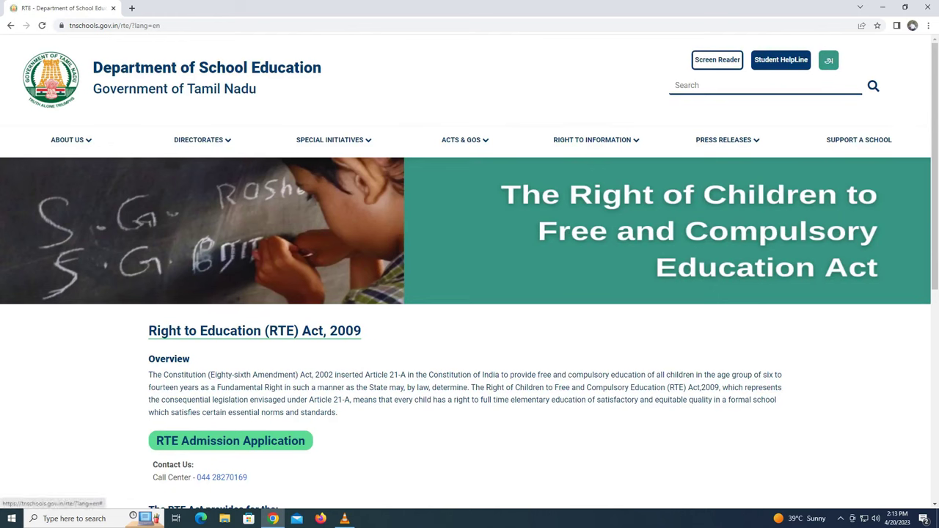
{"action": "scroll", "coordinate": [470, 293], "scroll_direction": "down", "scroll_amount": 2}
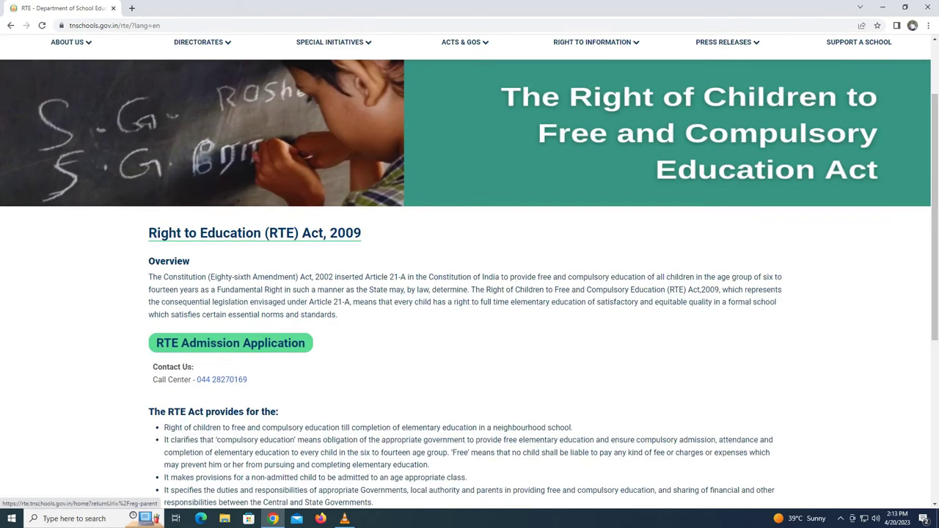
{"action": "left_click", "coordinate": [230, 343]}
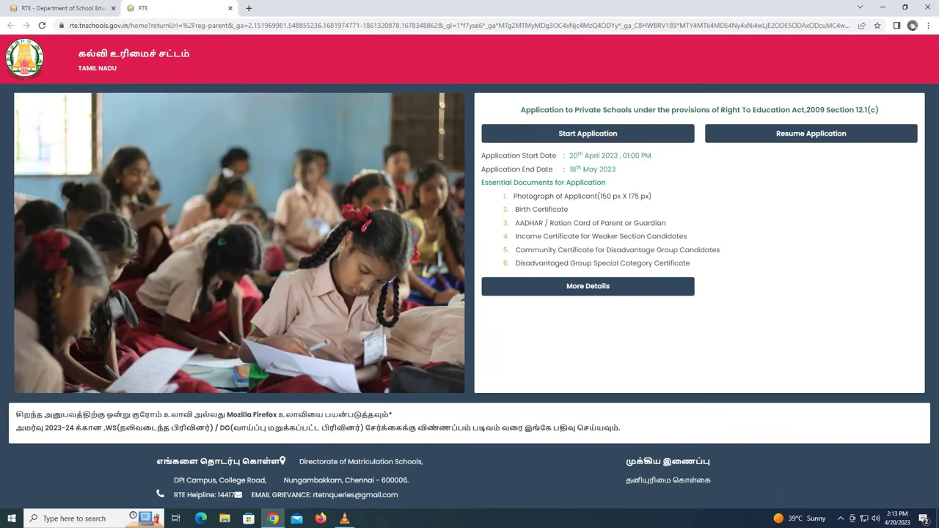
{"action": "left_click_drag", "start_coordinate": [520, 110], "coordinate": [880, 110]}
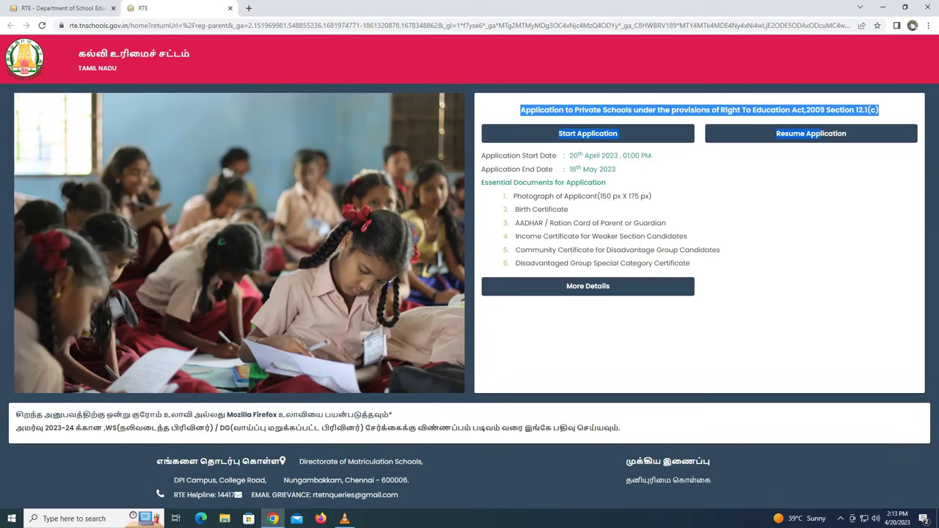
{"action": "left_click", "coordinate": [879, 110]}
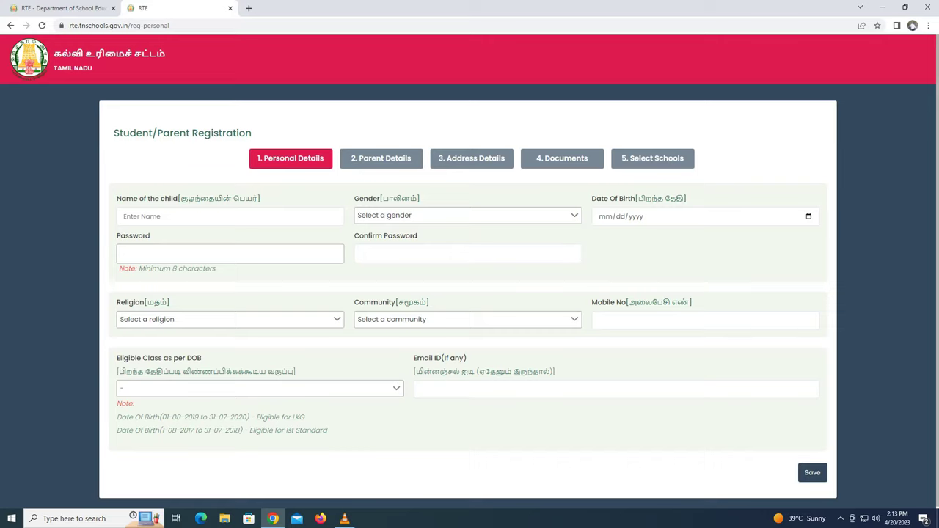
- Enter the child's name and select Male as the gender
{"action": "left_click", "coordinate": [229, 216]}
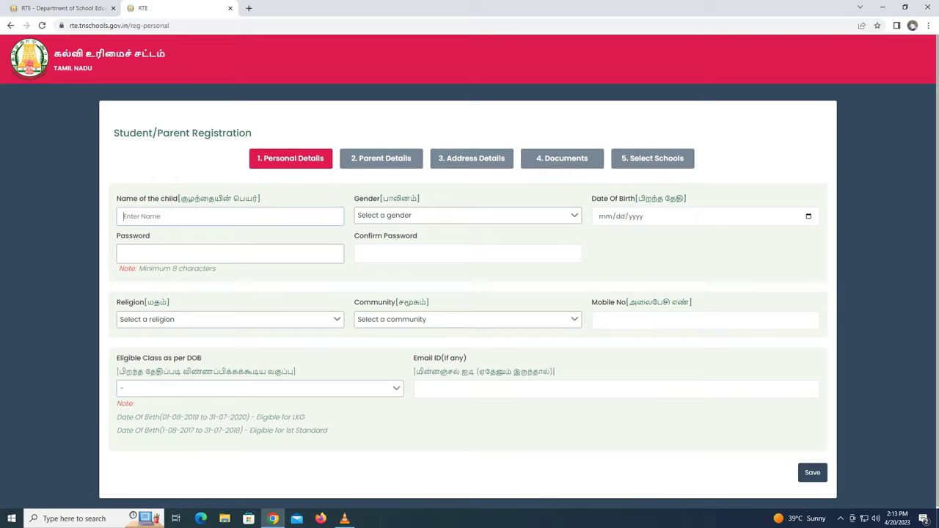
{"action": "type", "text": "SAIR"}
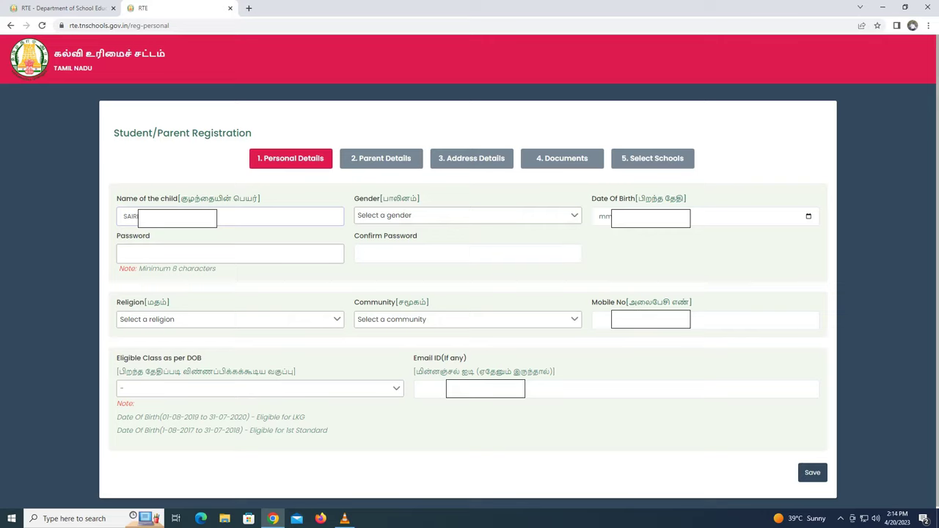
{"action": "left_click", "coordinate": [468, 215]}
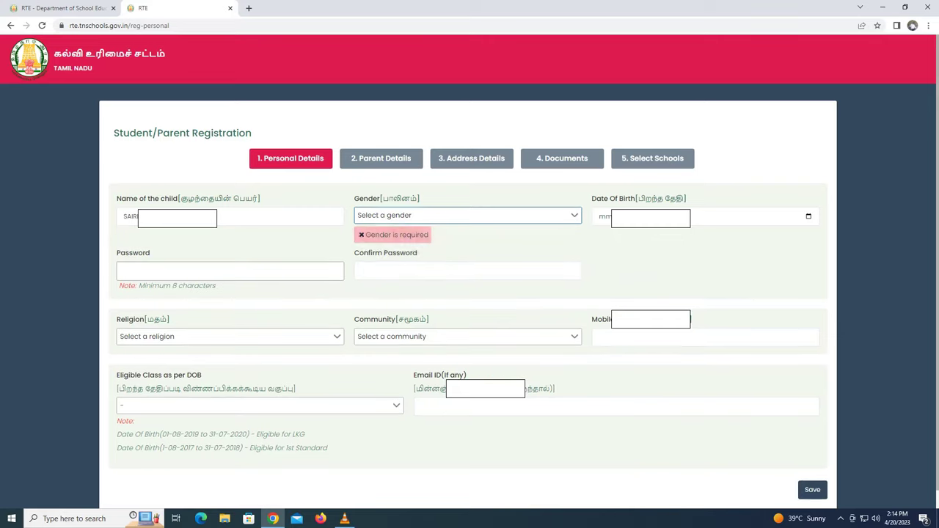
{"action": "left_click", "coordinate": [468, 215]}
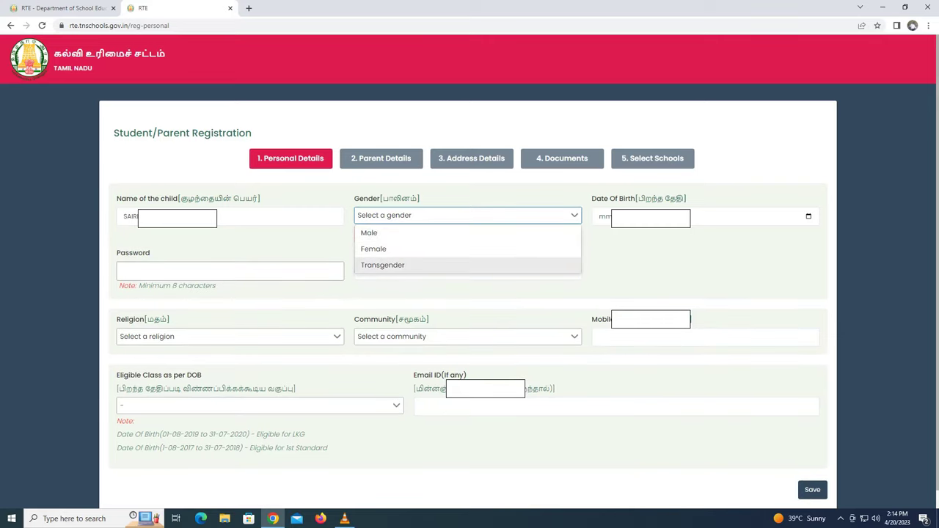
{"action": "key", "text": "Return"}
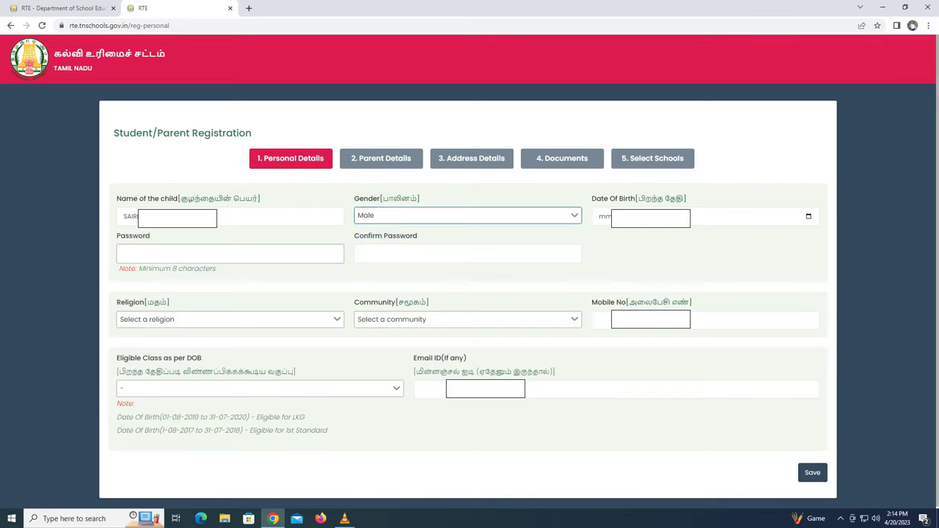
- Enter the child's date of birth so LKG becomes the eligible class
{"action": "left_click", "coordinate": [605, 217]}
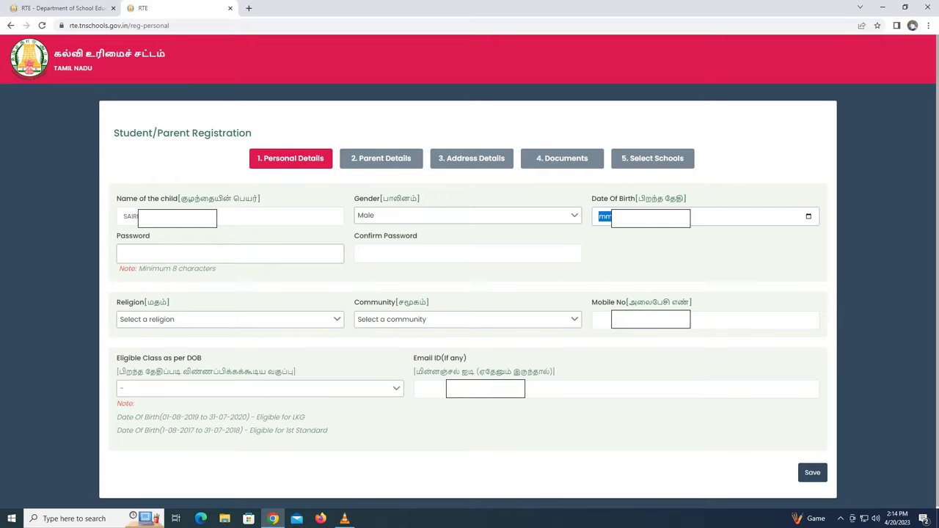
{"action": "type", "text": "12/"}
{"action": "type", "text": "2"}
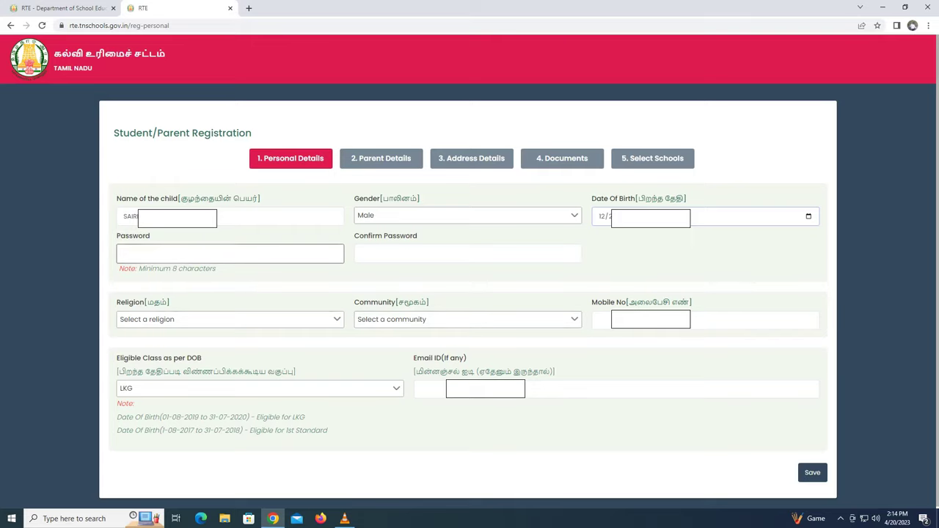
{"action": "left_click", "coordinate": [230, 253]}
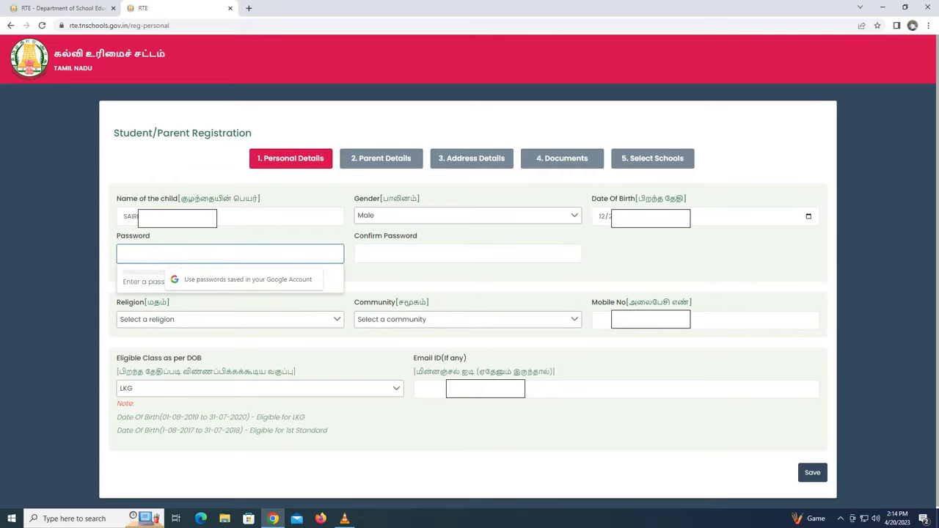
- Enter and confirm the account password, and choose Hindu as the religion
{"action": "type", "text": "****"}
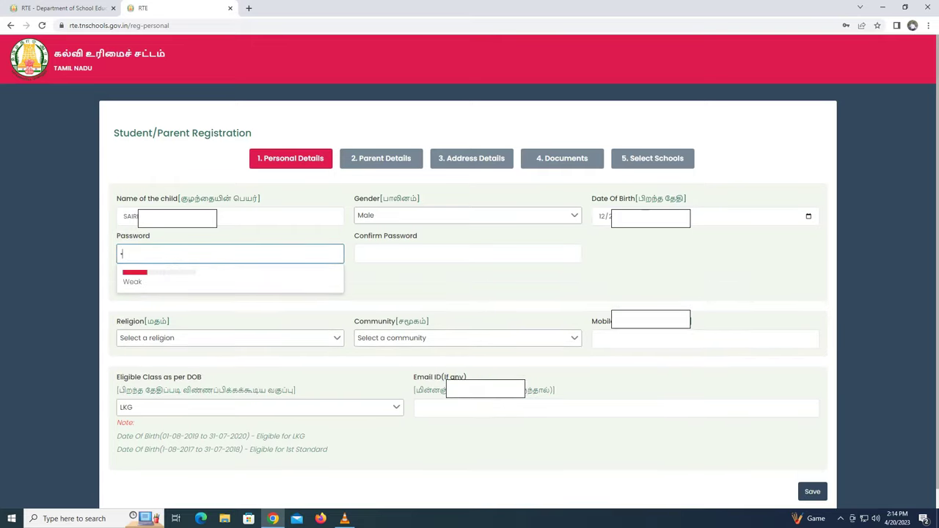
{"action": "type", "text": "*****"}
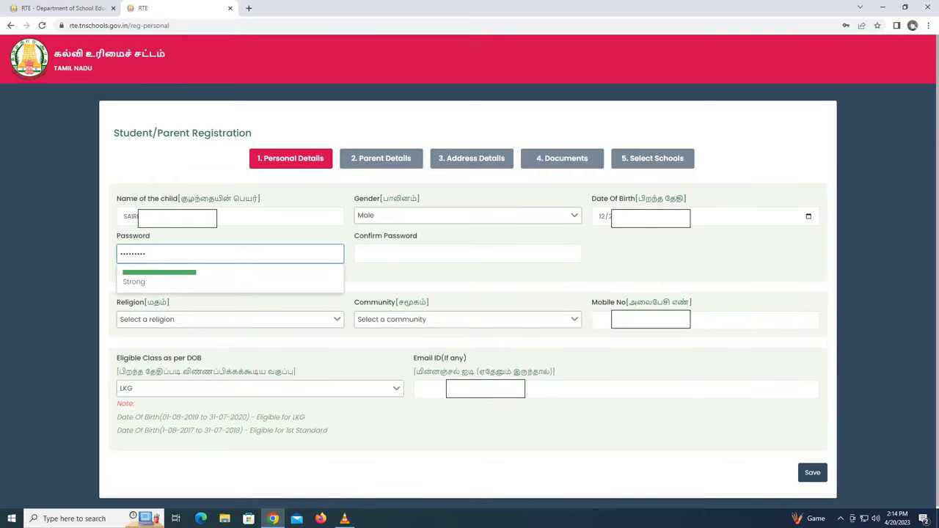
{"action": "left_click", "coordinate": [467, 253]}
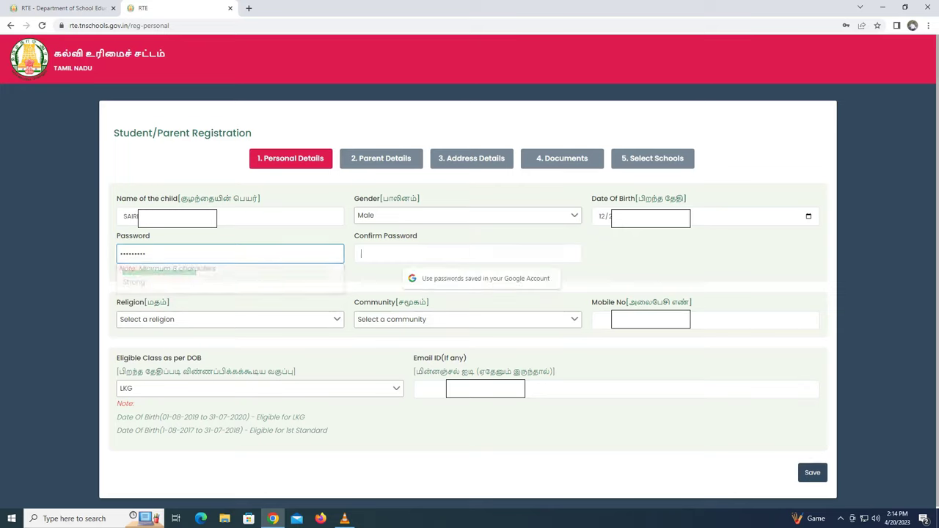
{"action": "type", "text": "****"}
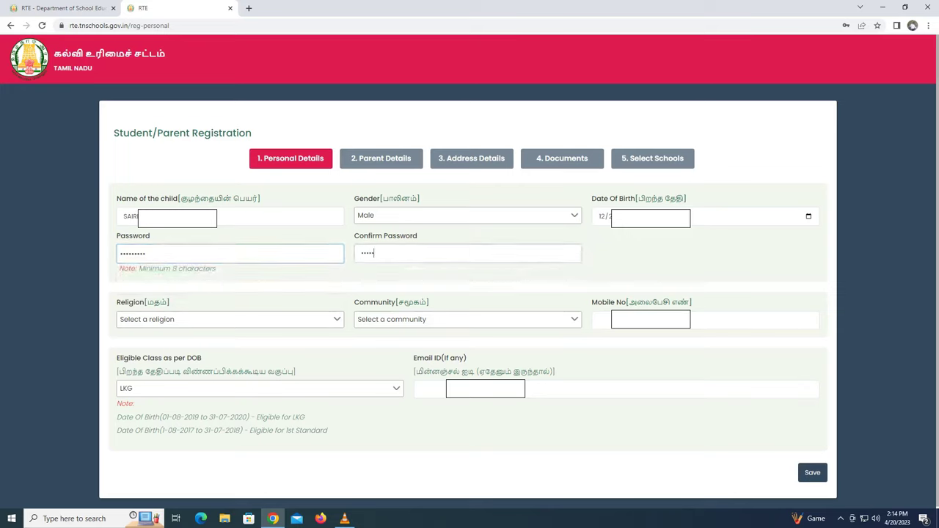
{"action": "type", "text": "****"}
{"action": "left_click", "coordinate": [230, 319]}
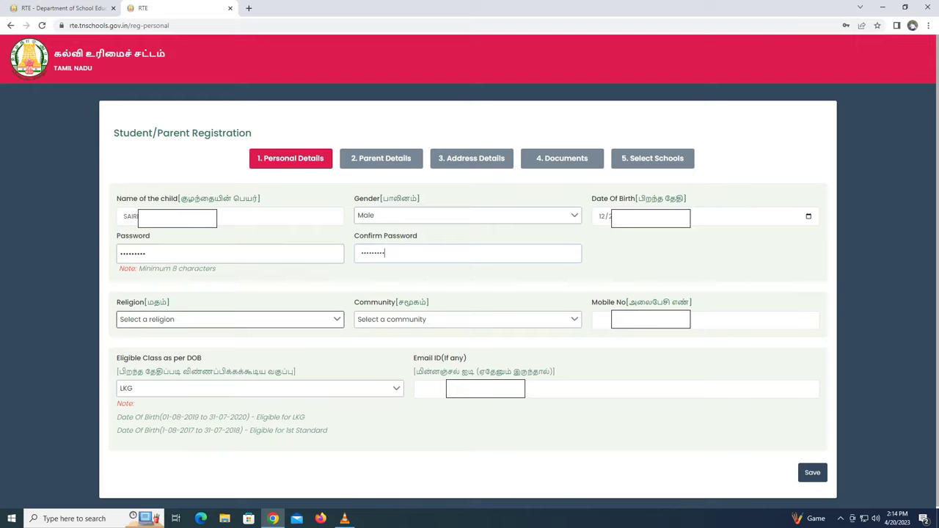
{"action": "key", "text": "alt+Down"}
{"action": "key", "text": "Down"}
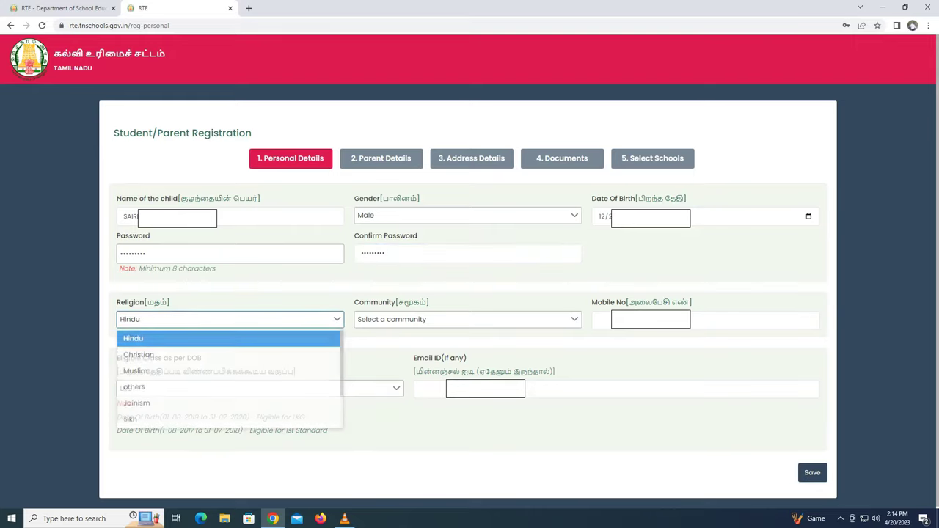
{"action": "key", "text": "Return"}
- Select MBC as the community and enter the parent's mobile number
{"action": "key", "text": "Tab"}
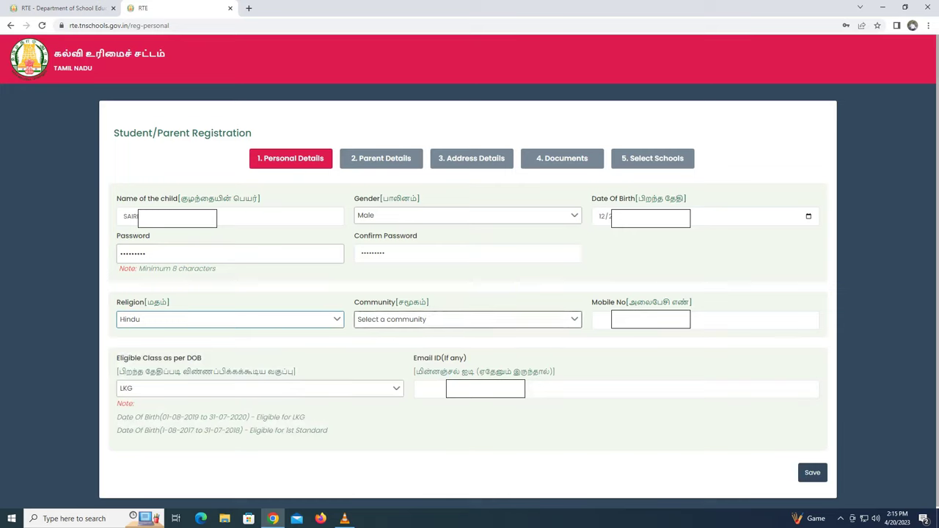
{"action": "key", "text": "alt+Down"}
{"action": "key", "text": "Down"}
{"action": "key", "text": "Down"}
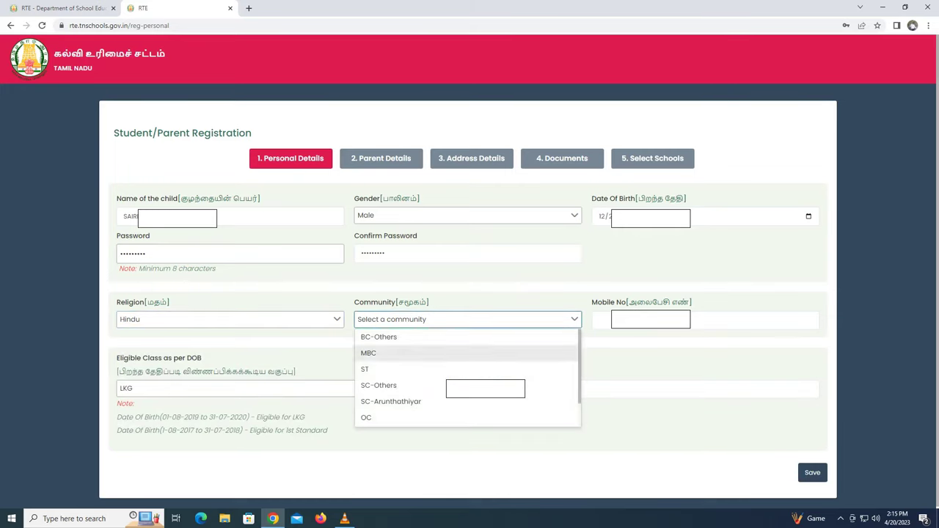
{"action": "key", "text": "Down"}
{"action": "key", "text": "Down"}
{"action": "key", "text": "Down"}
{"action": "key", "text": "Up"}
{"action": "key", "text": "Up"}
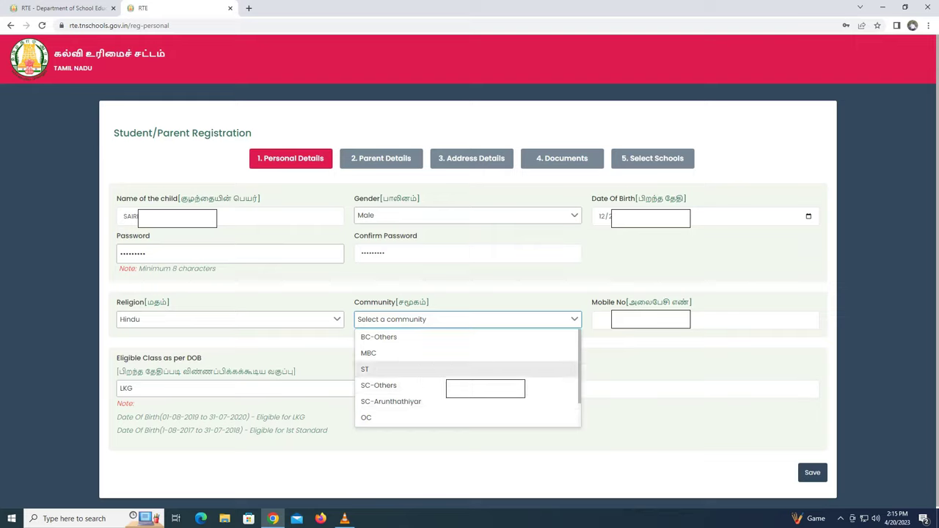
{"action": "key", "text": "Up"}
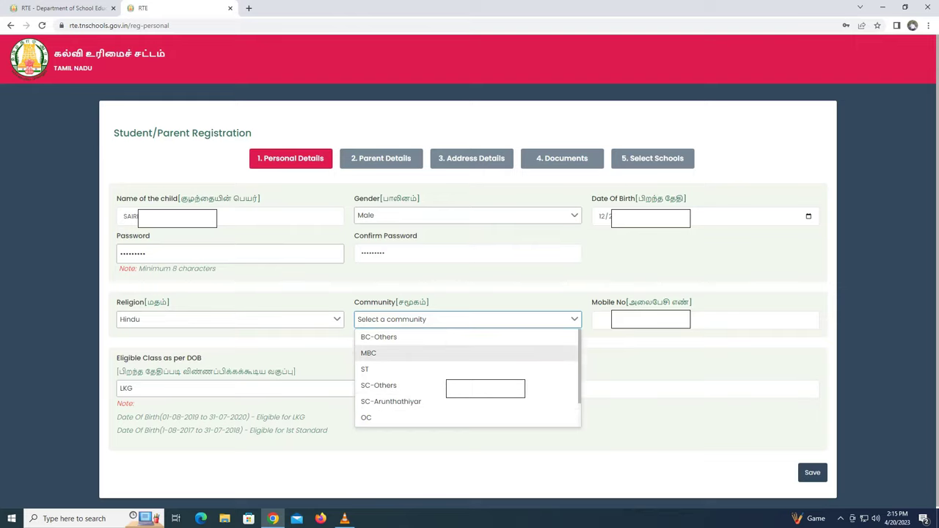
{"action": "key", "text": "Return"}
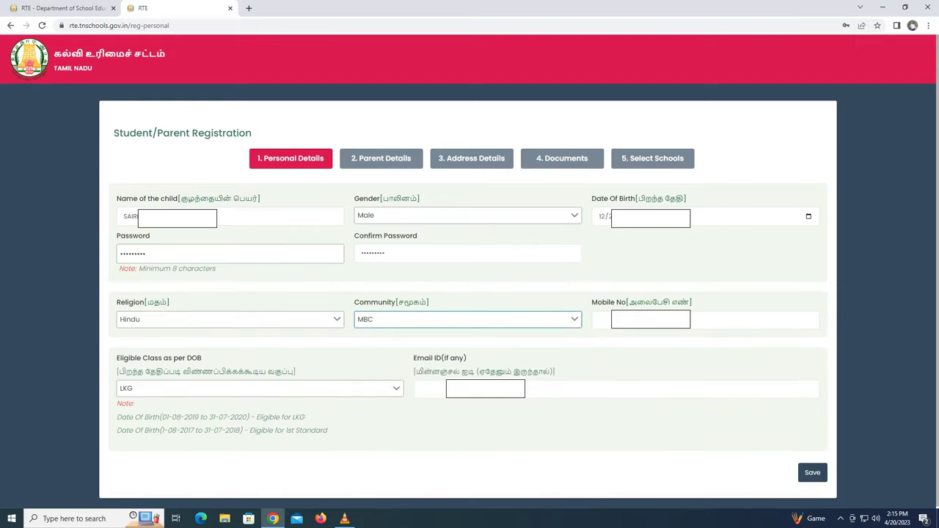
{"action": "left_click", "coordinate": [600, 320]}
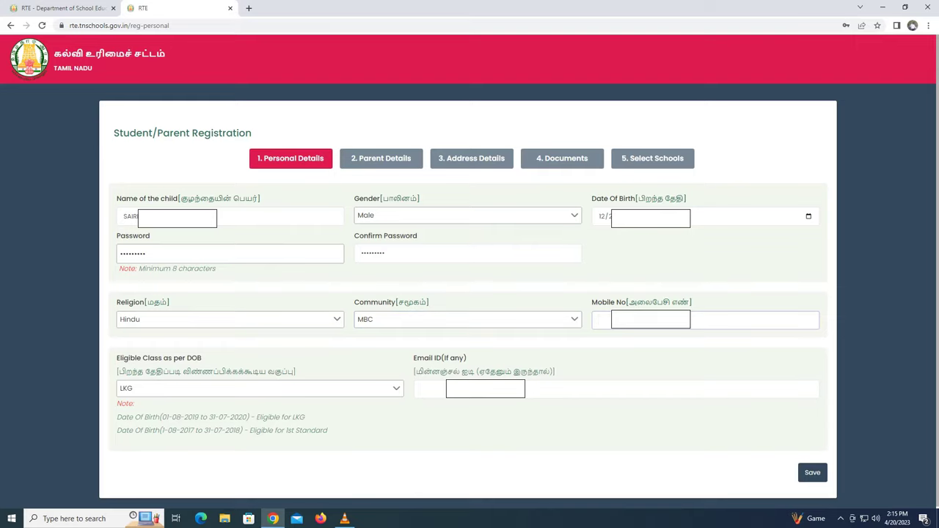
{"action": "type", "text": "638"}
- Review the LKG and 1st Standard eligibility notes, then enter the parent's e-mail ID
{"action": "left_click", "coordinate": [260, 388]}
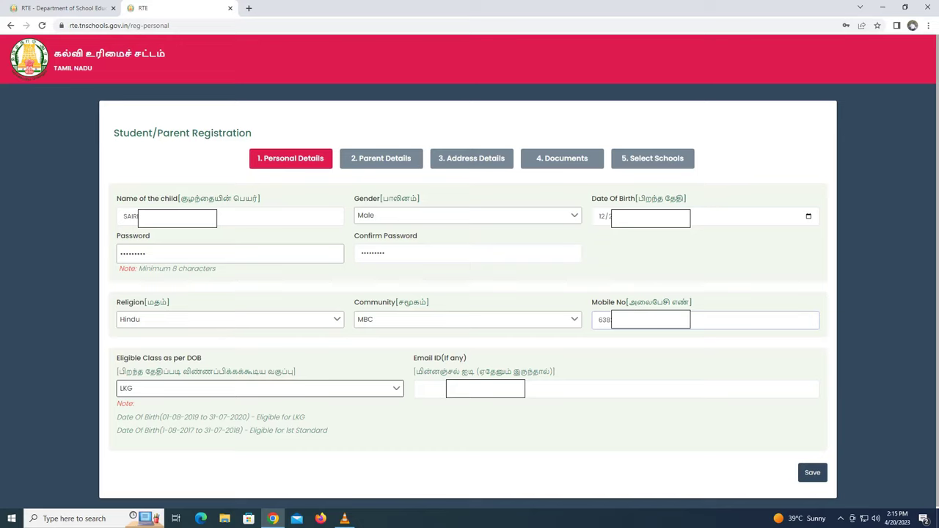
{"action": "left_click_drag", "start_coordinate": [306, 417], "coordinate": [116, 417]}
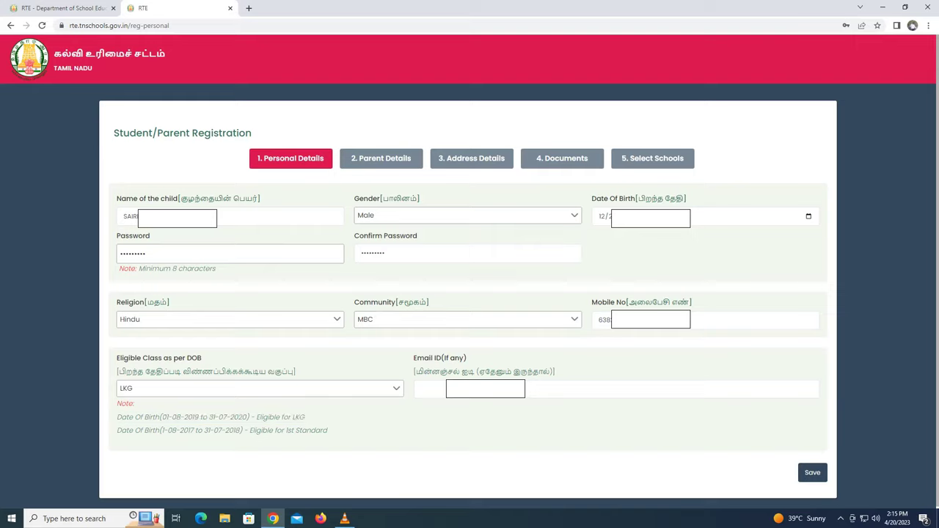
{"action": "left_click_drag", "start_coordinate": [328, 431], "coordinate": [126, 430]}
{"action": "left_click", "coordinate": [422, 389]}
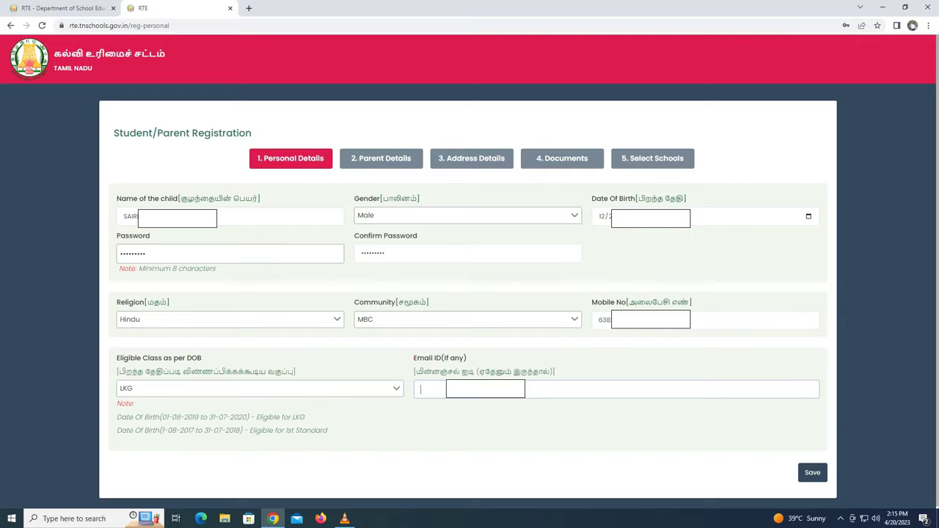
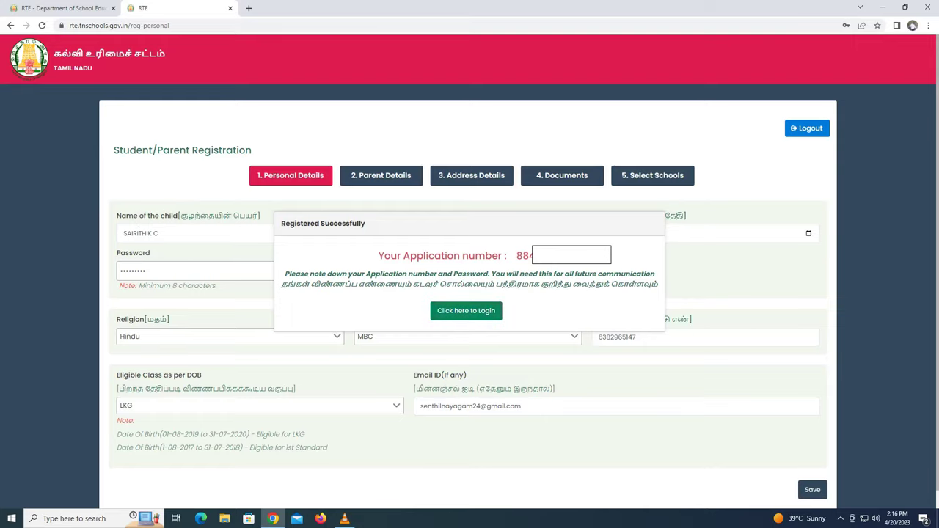
- Go to the login page and sign in with the new application number and password
{"action": "left_click", "coordinate": [466, 310]}
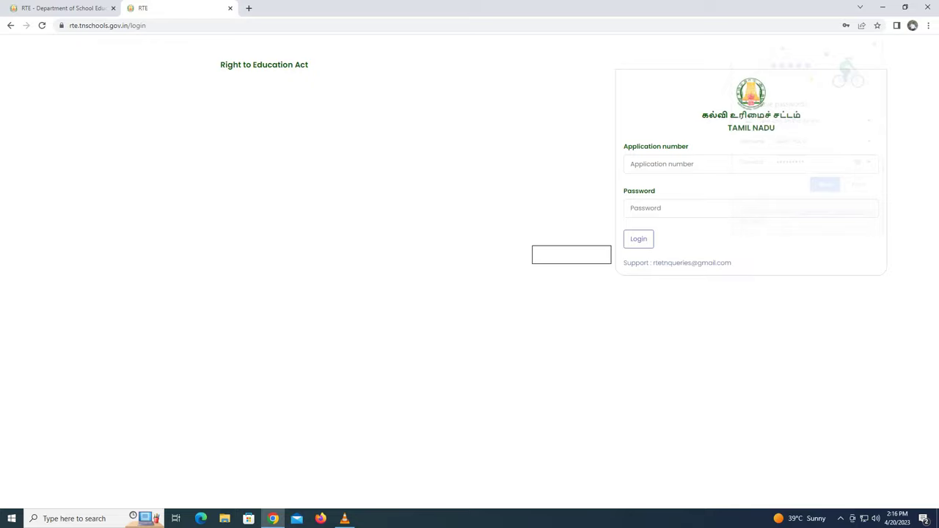
{"action": "key", "text": "ctrl+shift+Tab"}
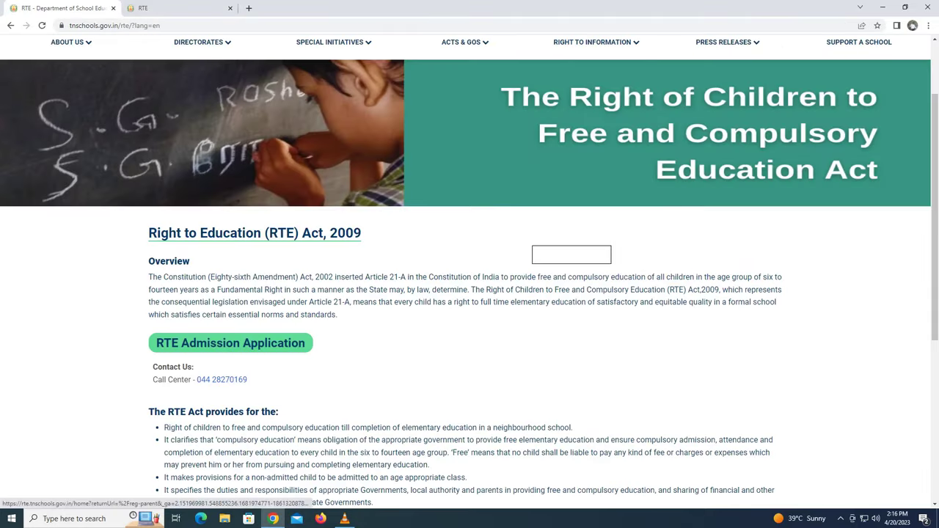
{"action": "left_click", "coordinate": [231, 343]}
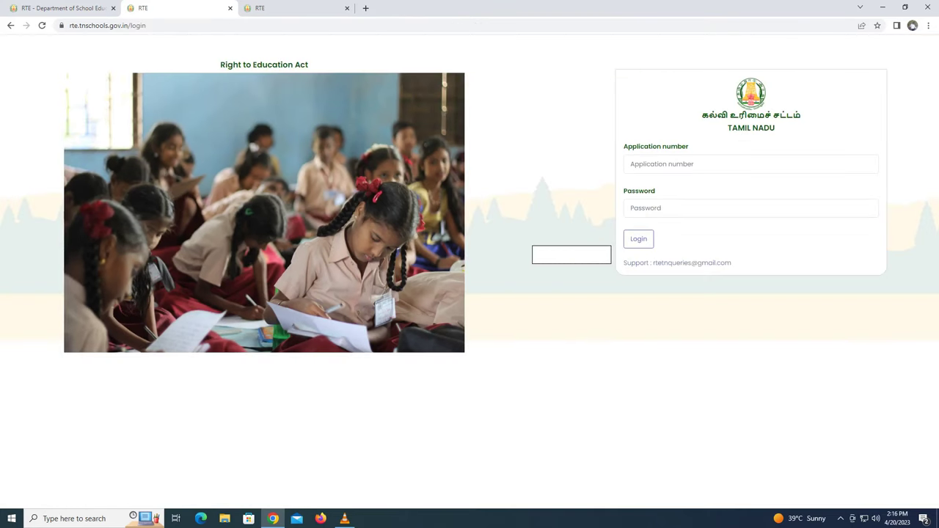
{"action": "left_click", "coordinate": [661, 164]}
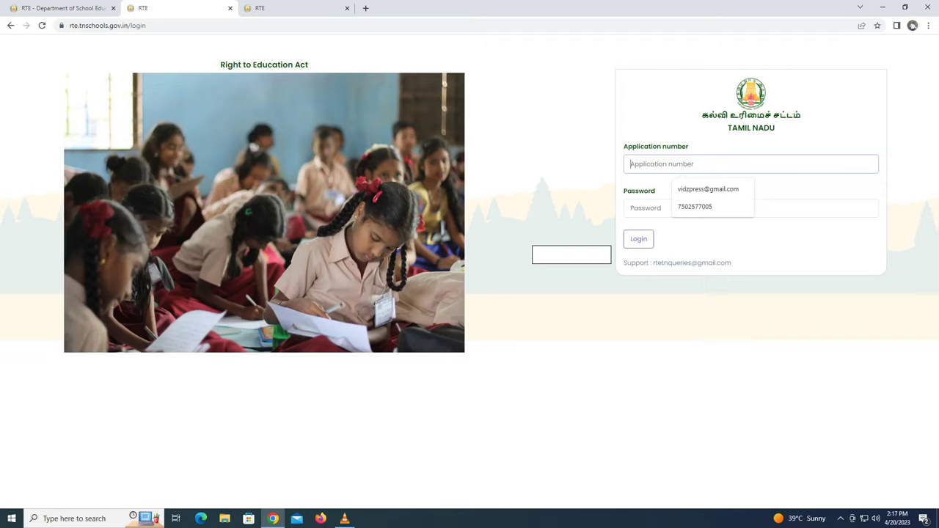
{"action": "type", "text": "8"}
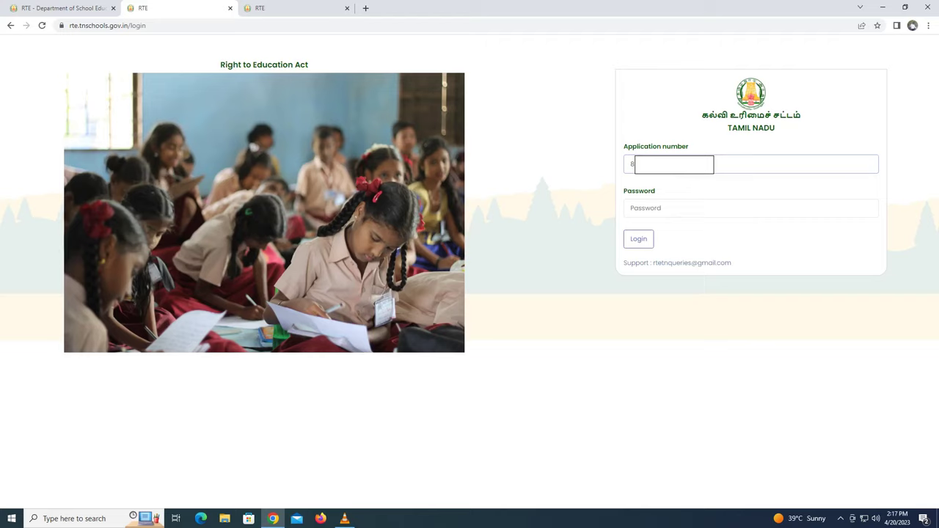
{"action": "left_click", "coordinate": [639, 207]}
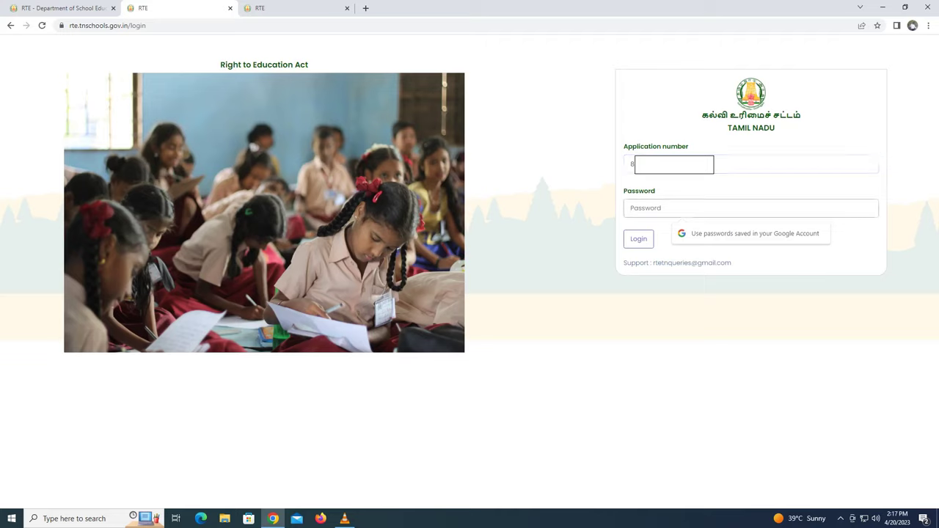
{"action": "type", "text": "••••"}
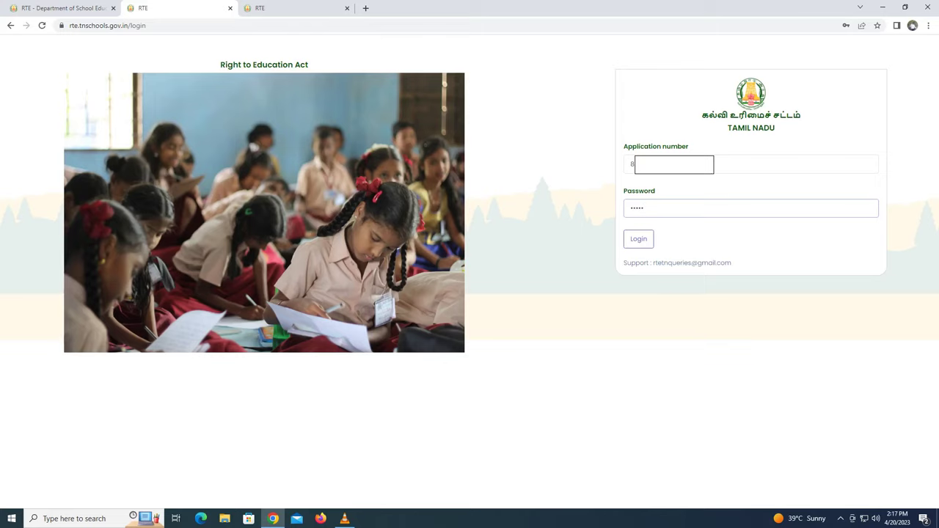
{"action": "type", "text": "•••••"}
{"action": "key", "text": "Return"}
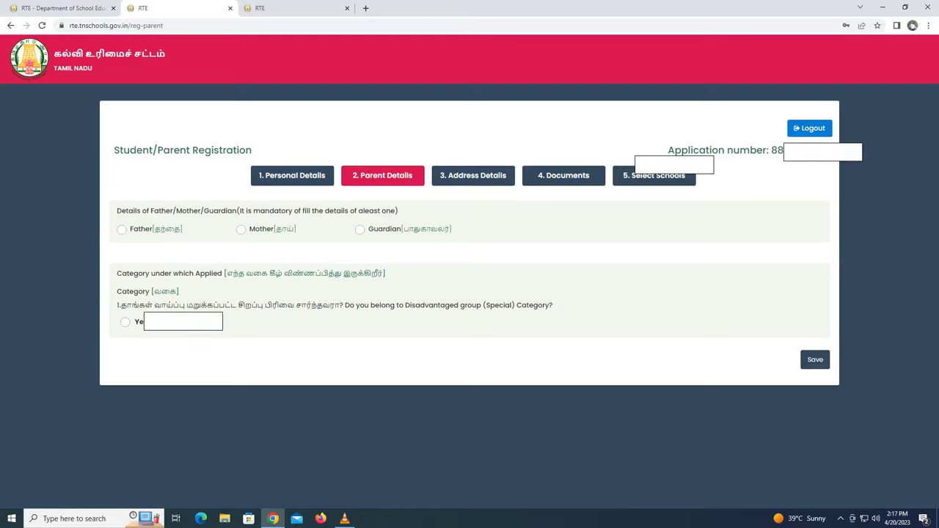
- Choose to fill in the father's details and enter the father's name
{"action": "left_click_drag", "start_coordinate": [399, 211], "coordinate": [116, 210]}
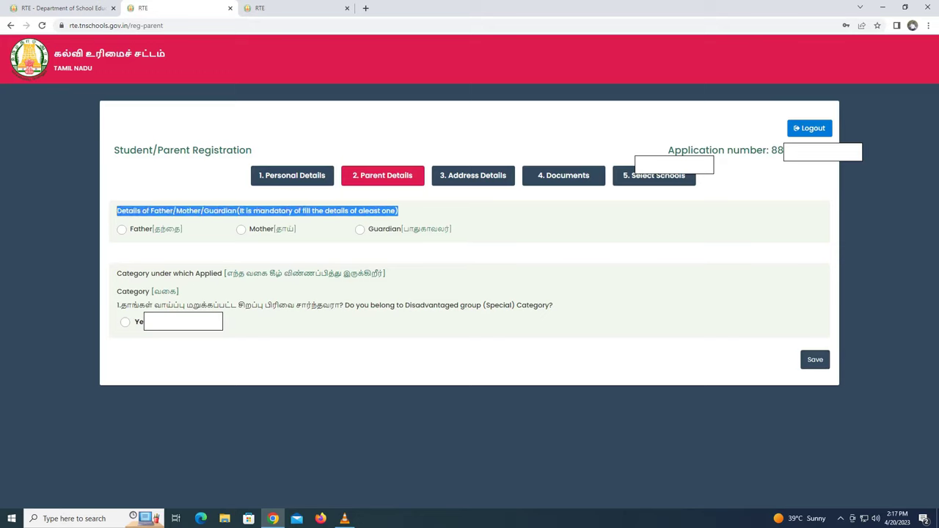
{"action": "left_click", "coordinate": [122, 230]}
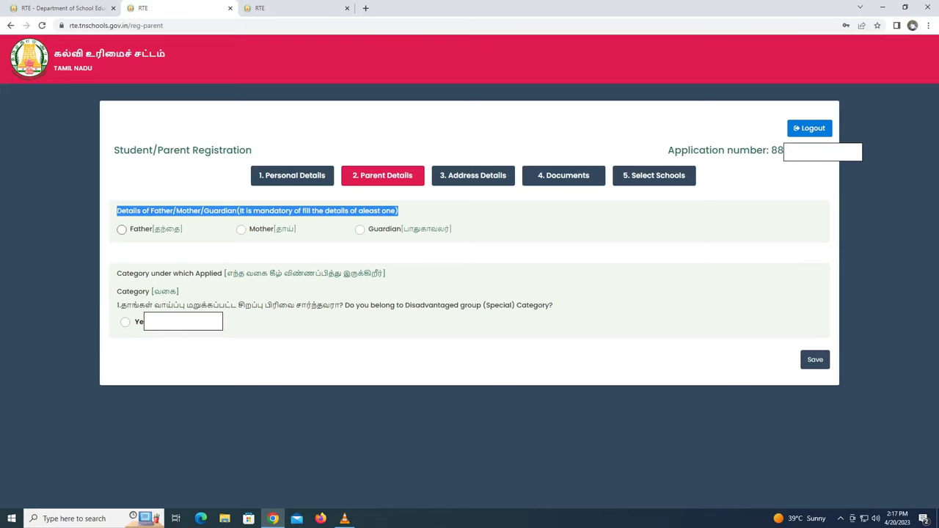
{"action": "left_click", "coordinate": [125, 319]}
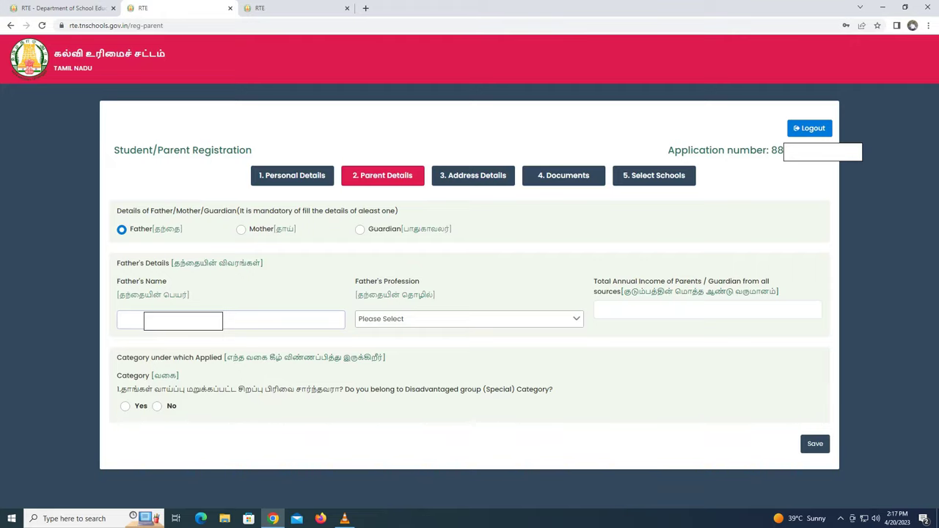
{"action": "type", "text": "Chakk"}
- Set the father's profession to Other and total annual income to 90000
{"action": "key", "text": "Tab"}
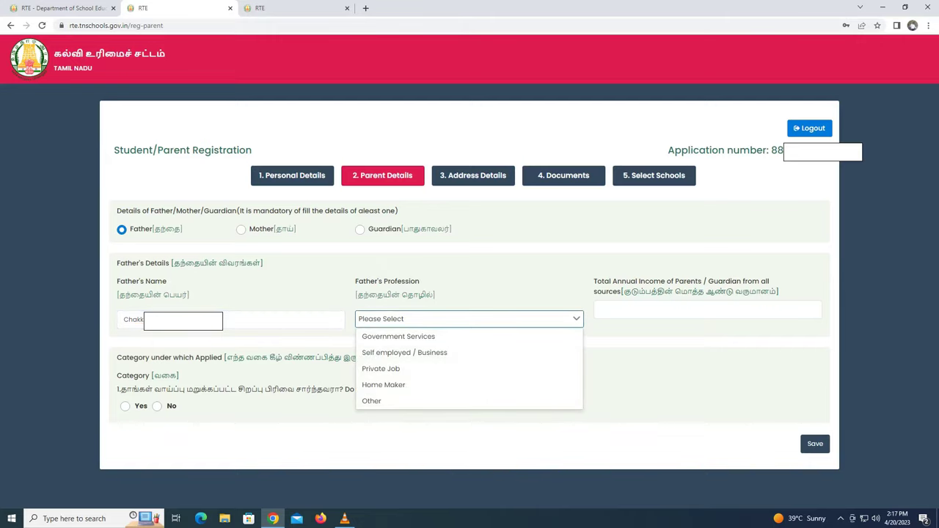
{"action": "key", "text": "Down"}
{"action": "key", "text": "Down"}
{"action": "key", "text": "Down"}
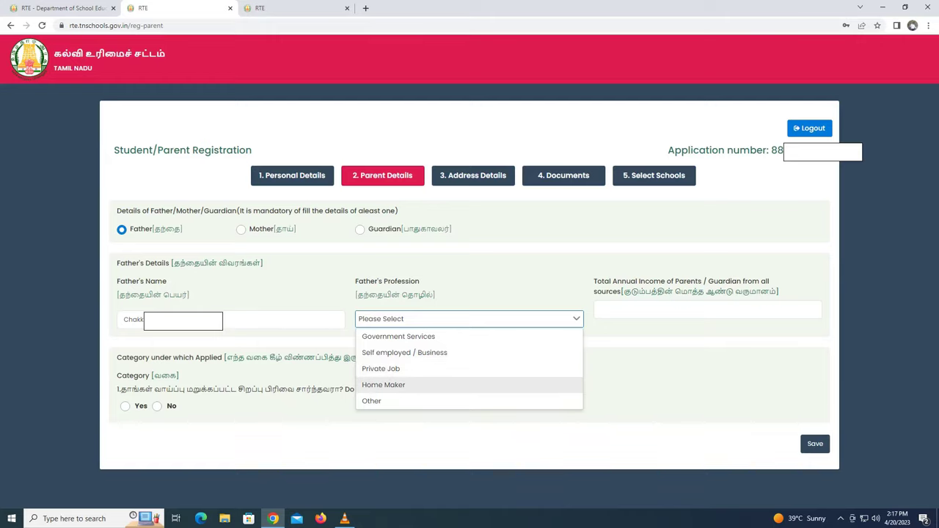
{"action": "key", "text": "Up"}
{"action": "key", "text": "Up"}
{"action": "key", "text": "Up"}
{"action": "key", "text": "Up"}
{"action": "key", "text": "Down"}
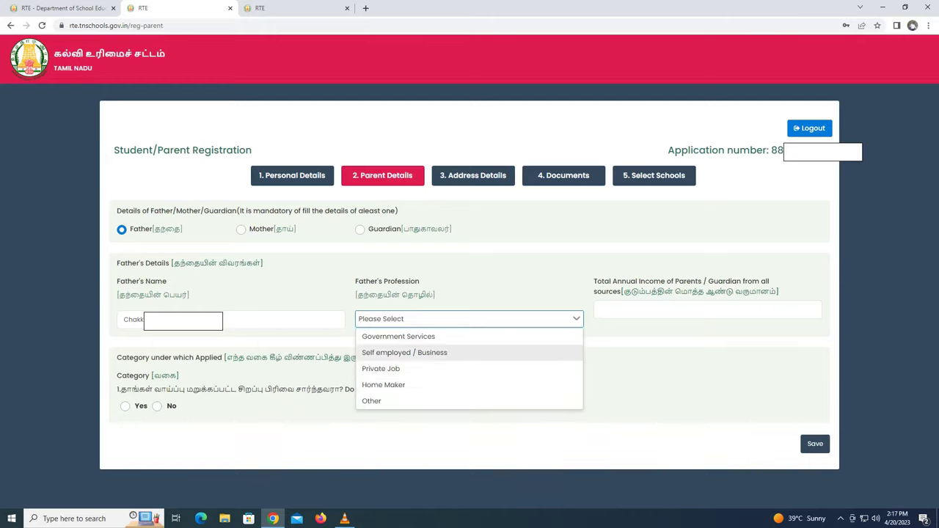
{"action": "key", "text": "Down"}
{"action": "key", "text": "Down"}
{"action": "key", "text": "Down"}
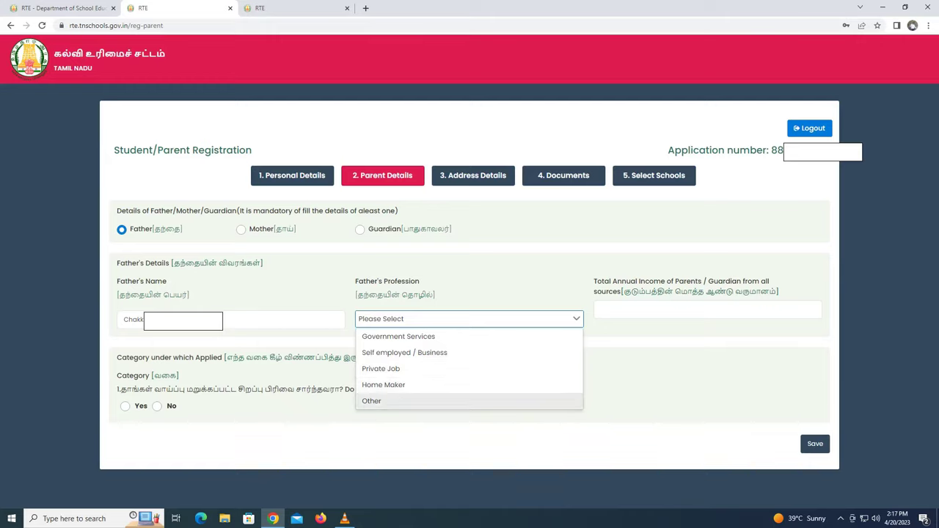
{"action": "key", "text": "Return"}
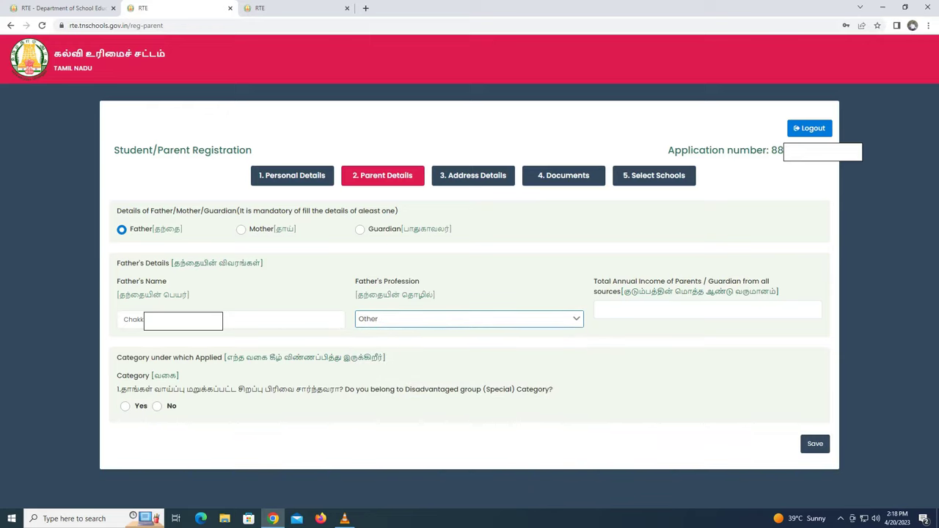
{"action": "key", "text": "Tab"}
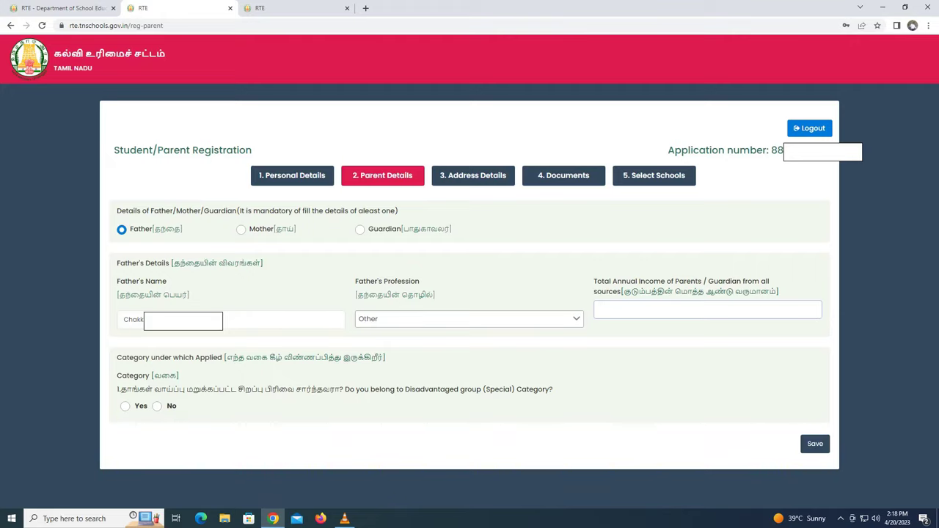
{"action": "type", "text": "90000"}
- Answer the disadvantaged-group question, confirm income under Rs. 2 lakhs, and save the parent details
{"action": "left_click", "coordinate": [157, 406]}
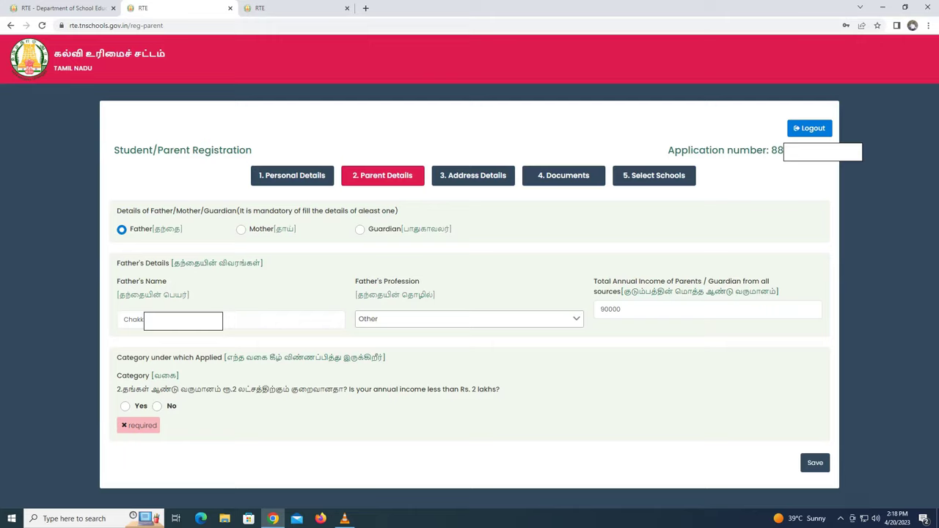
{"action": "left_click_drag", "start_coordinate": [501, 389], "coordinate": [117, 389]}
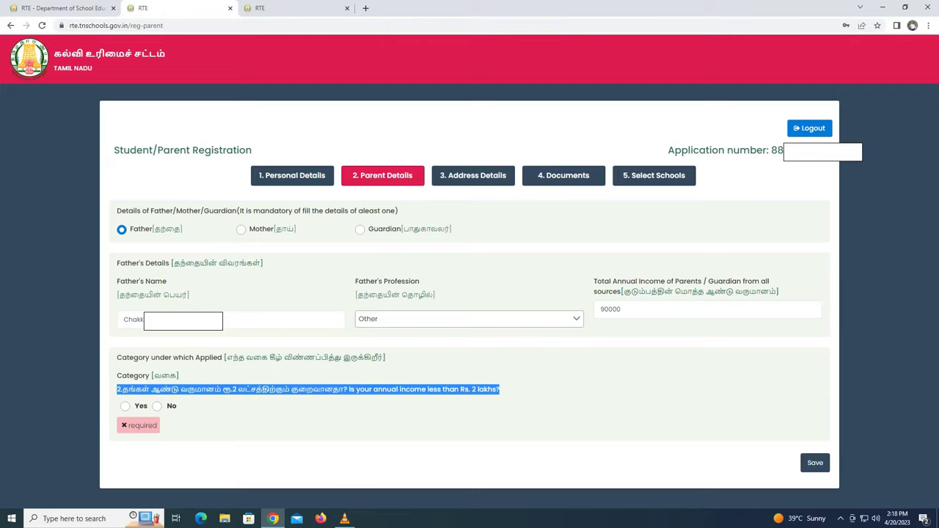
{"action": "left_click", "coordinate": [124, 406]}
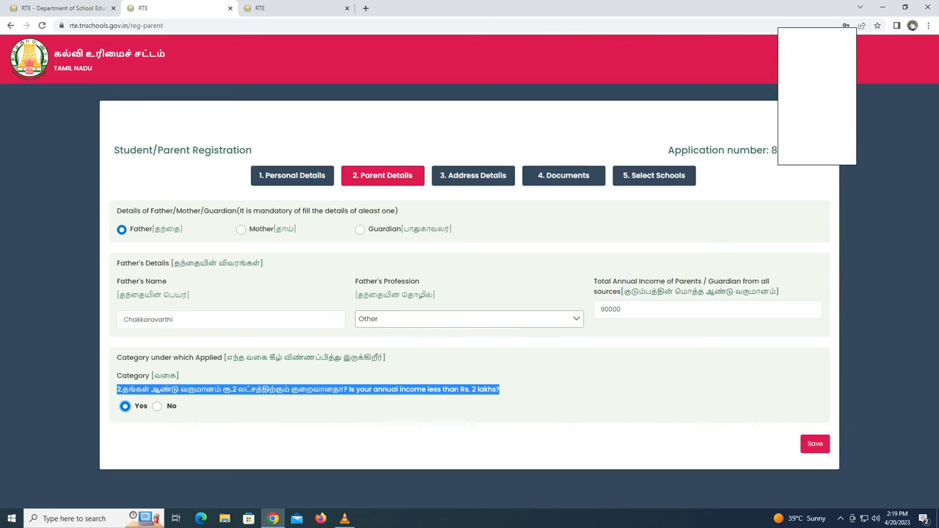
{"action": "left_click", "coordinate": [815, 443]}
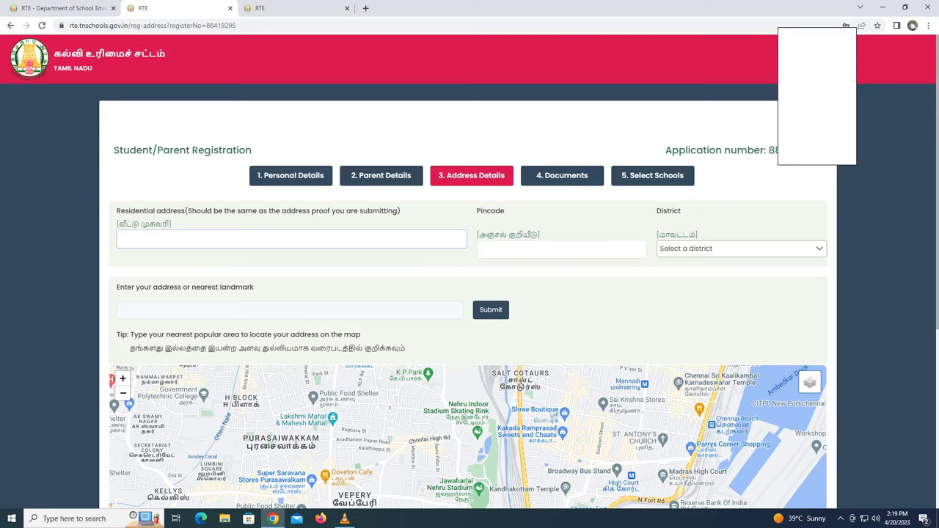
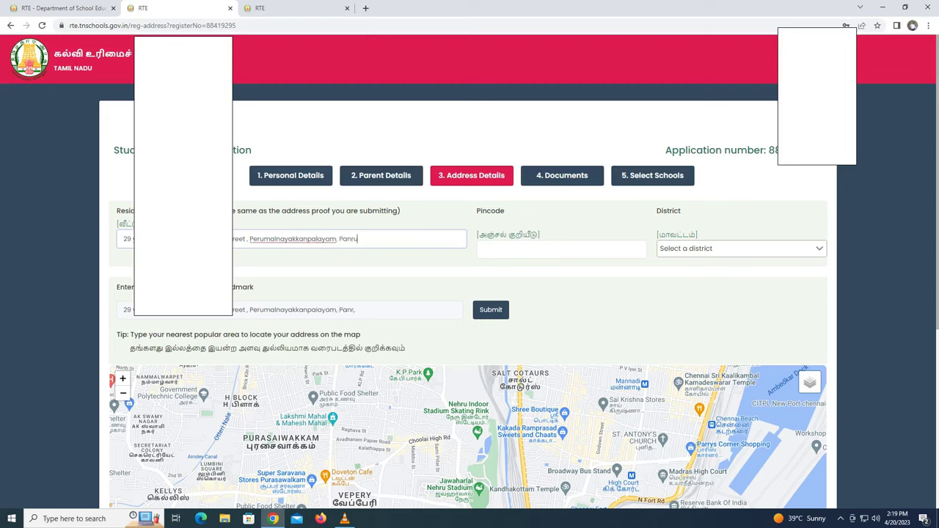
- Enter the area pincode and choose CUDDALORE as the district
{"action": "left_click", "coordinate": [561, 249]}
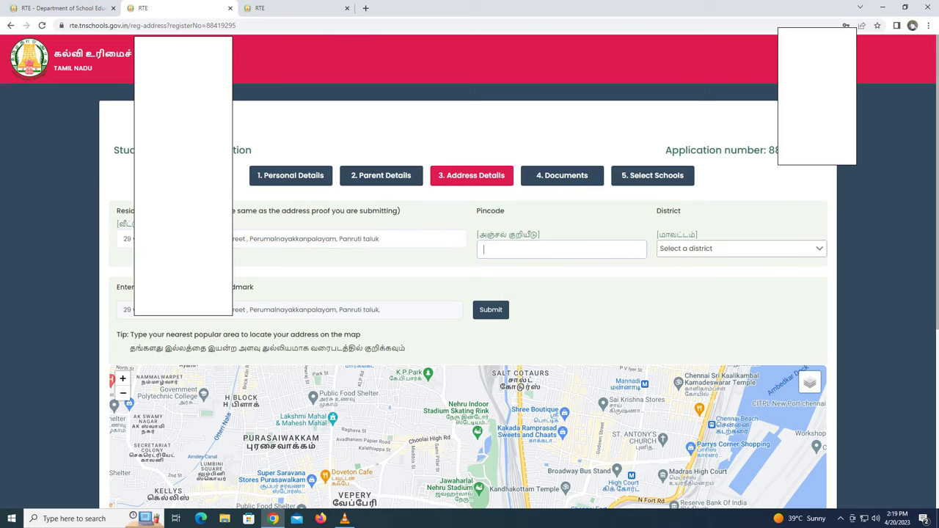
{"action": "type", "text": "607104"}
{"action": "left_click", "coordinate": [742, 248]}
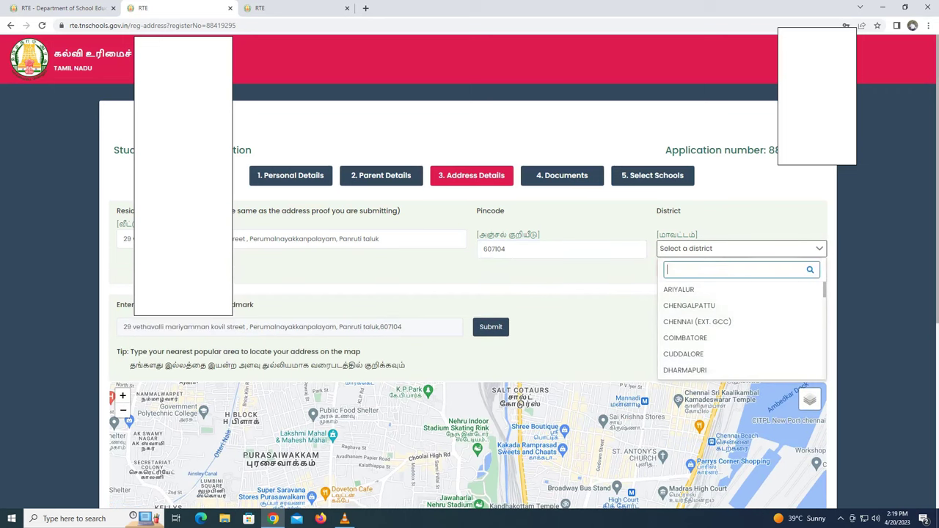
{"action": "key", "text": "Down"}
{"action": "key", "text": "Down"}
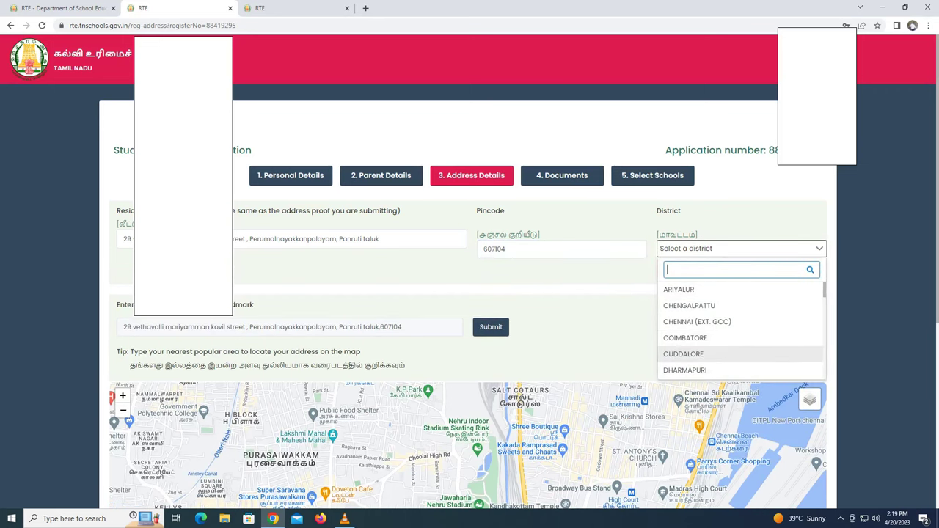
{"action": "key", "text": "Return"}
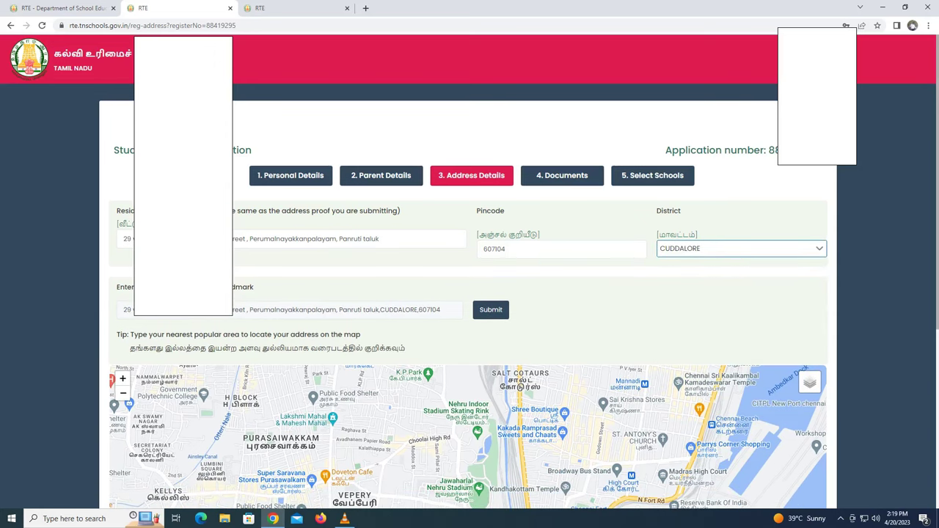
- Zoom and pan the map south from Chennai to the Panruti area near Melpattambakkam
{"action": "scroll", "coordinate": [470, 294], "scroll_direction": "down", "scroll_amount": 1}
{"action": "scroll", "coordinate": [469, 294], "scroll_direction": "down", "scroll_amount": 1}
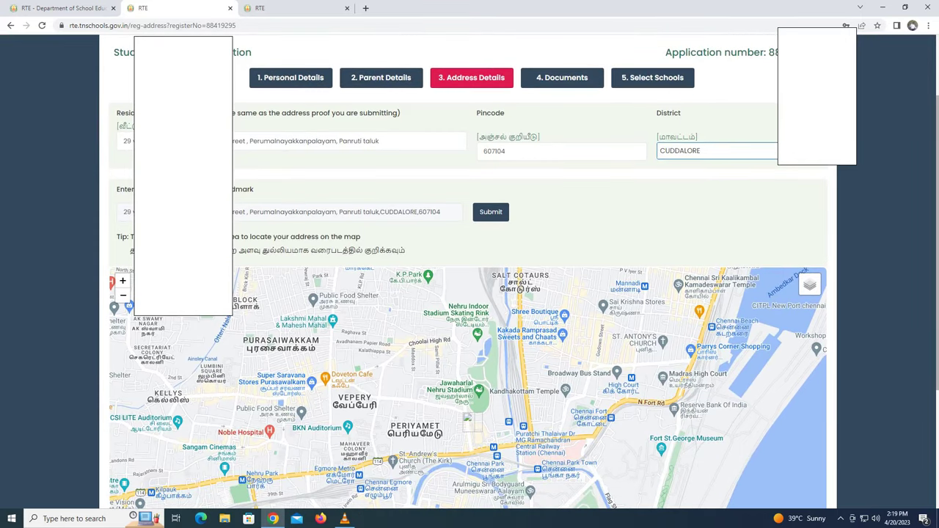
{"action": "scroll", "coordinate": [467, 418], "scroll_direction": "down", "scroll_amount": 1}
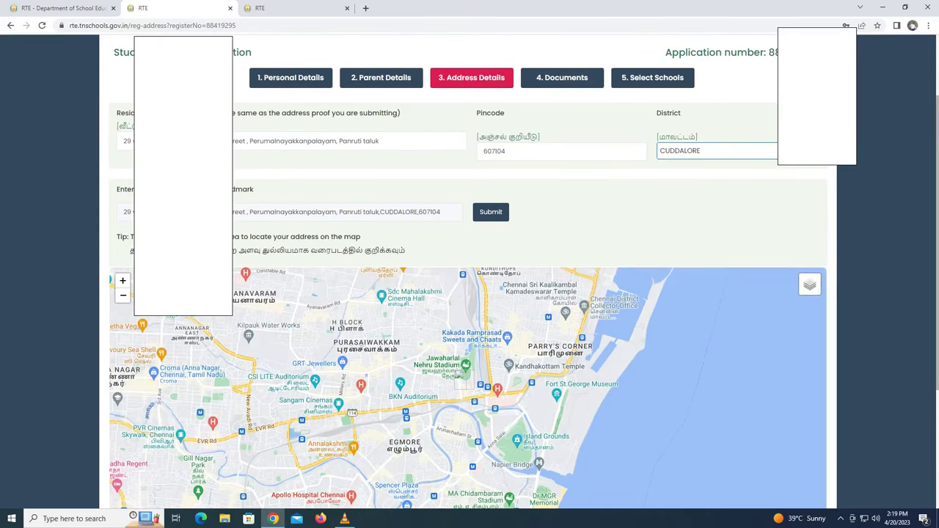
{"action": "scroll", "coordinate": [519, 364], "scroll_direction": "down", "scroll_amount": 2}
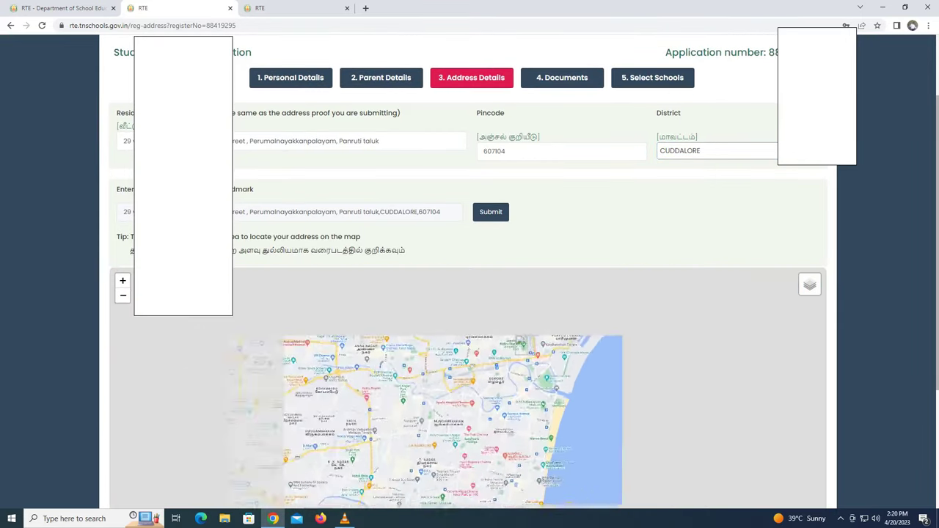
{"action": "left_click_drag", "start_coordinate": [519, 364], "coordinate": [338, 279]}
{"action": "left_click_drag", "start_coordinate": [441, 440], "coordinate": [426, 323]}
{"action": "scroll", "coordinate": [468, 389], "scroll_direction": "down", "scroll_amount": 2}
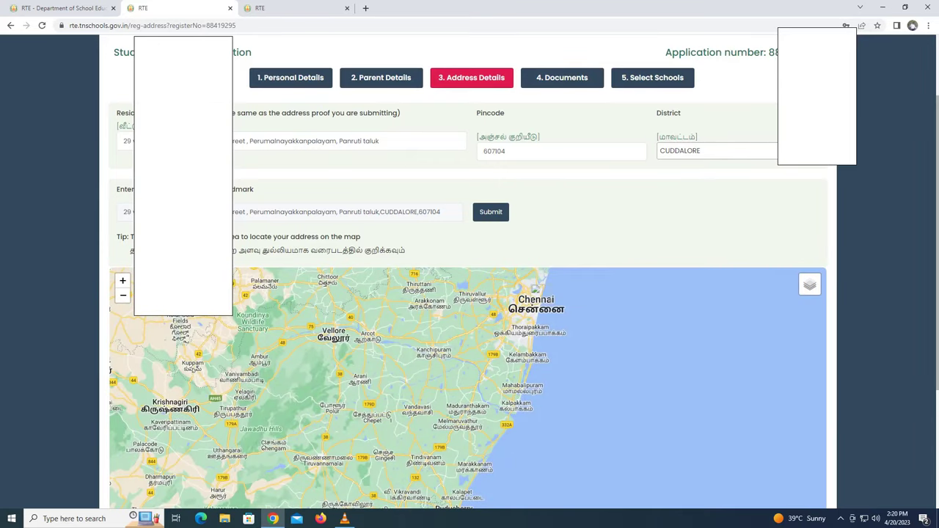
{"action": "left_click_drag", "start_coordinate": [470, 455], "coordinate": [455, 331]}
{"action": "scroll", "coordinate": [488, 433], "scroll_direction": "up", "scroll_amount": 3}
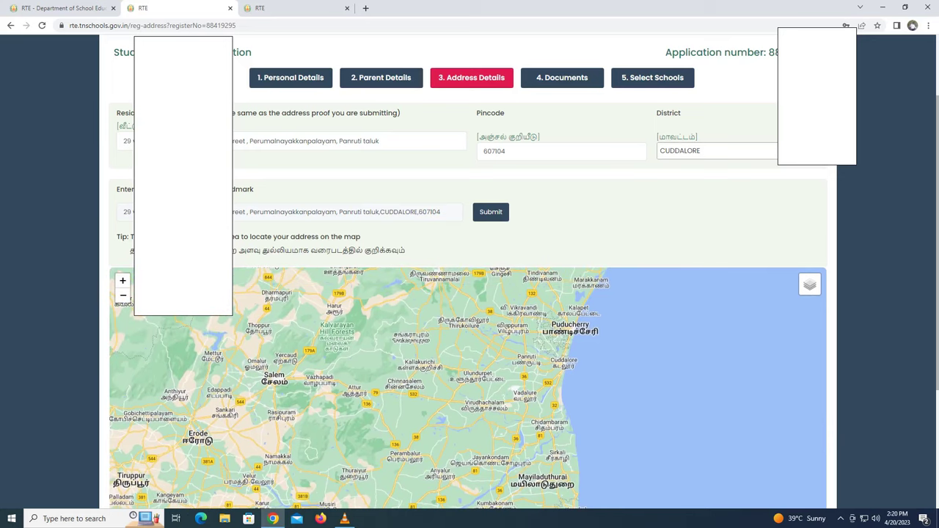
{"action": "scroll", "coordinate": [467, 389], "scroll_direction": "up", "scroll_amount": 3}
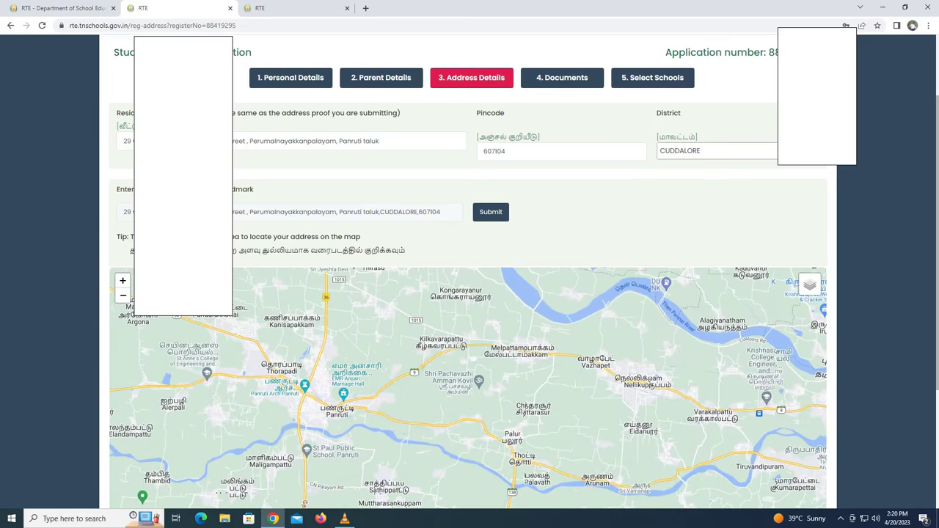
{"action": "scroll", "coordinate": [514, 353], "scroll_direction": "up", "scroll_amount": 2}
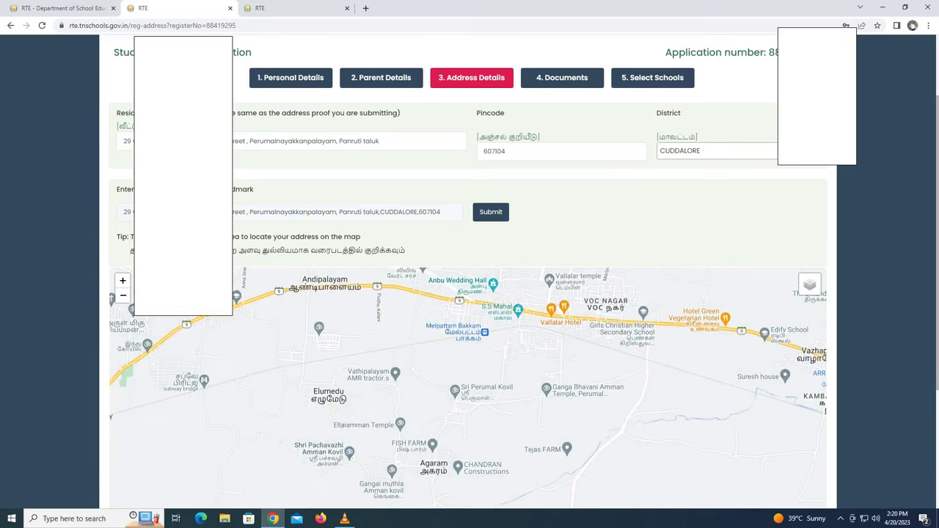
{"action": "scroll", "coordinate": [481, 346], "scroll_direction": "up", "scroll_amount": 2}
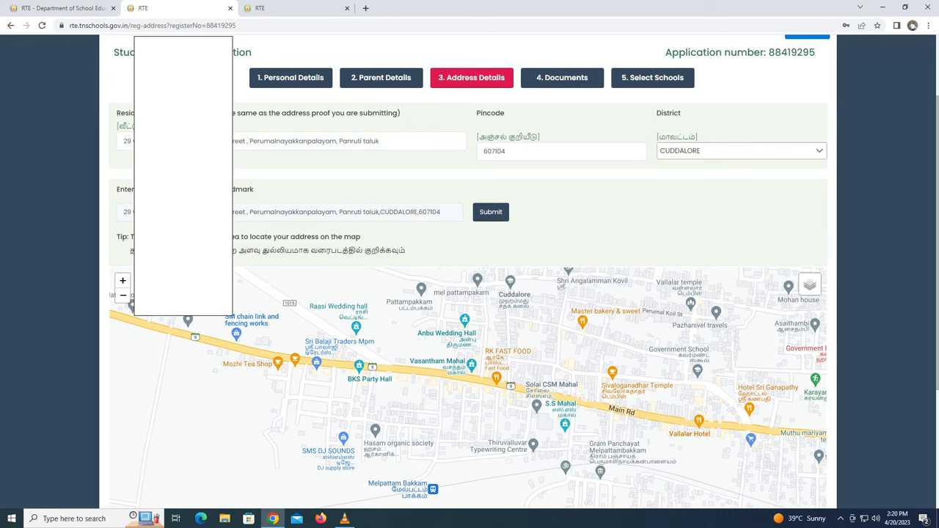
{"action": "scroll", "coordinate": [470, 315], "scroll_direction": "up", "scroll_amount": 2}
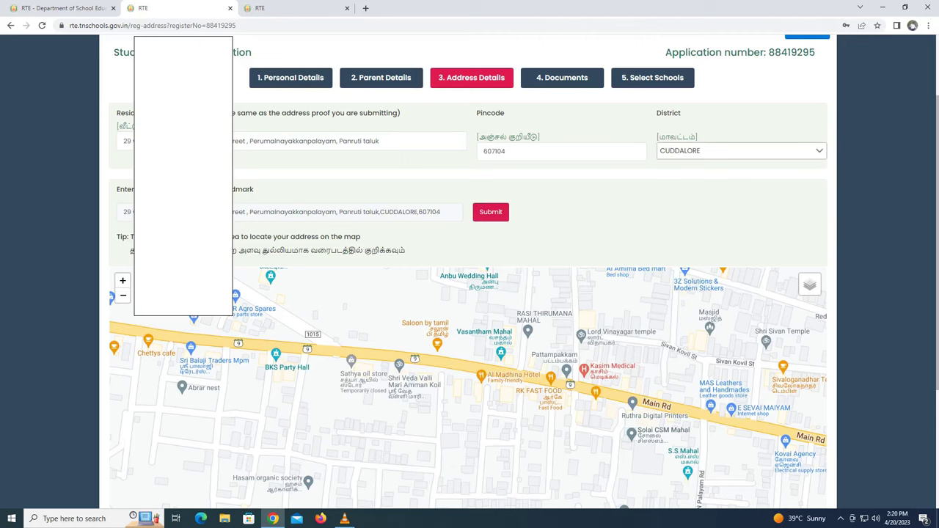
{"action": "scroll", "coordinate": [605, 247], "scroll_direction": "down", "scroll_amount": 5}
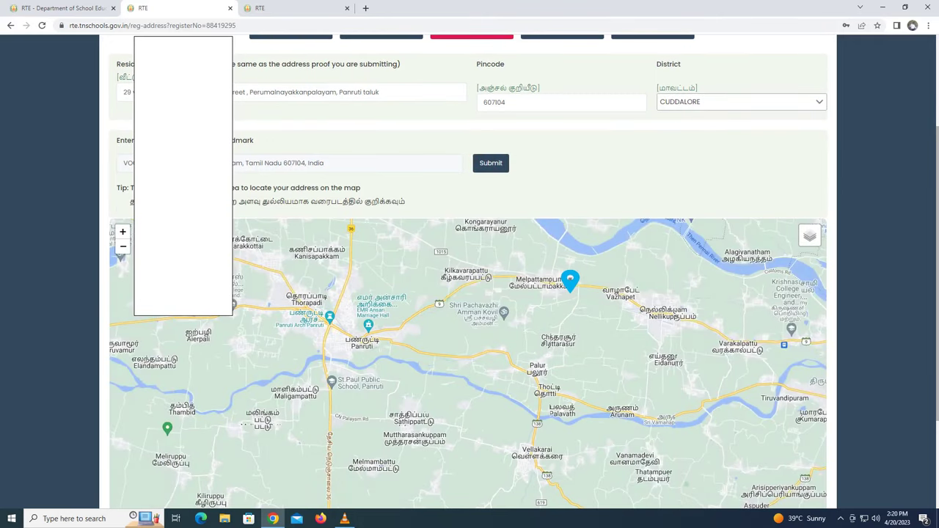
- Save the VOC Nagar address with its map marker location and confirm it in the Confirmation dialog
{"action": "scroll", "coordinate": [468, 272], "scroll_direction": "down", "scroll_amount": 2}
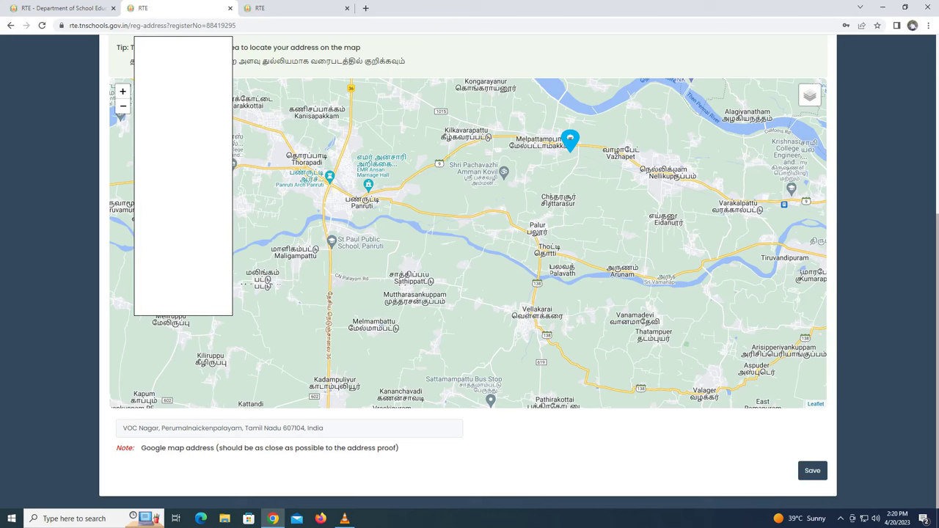
{"action": "scroll", "coordinate": [562, 161], "scroll_direction": "up", "scroll_amount": 1}
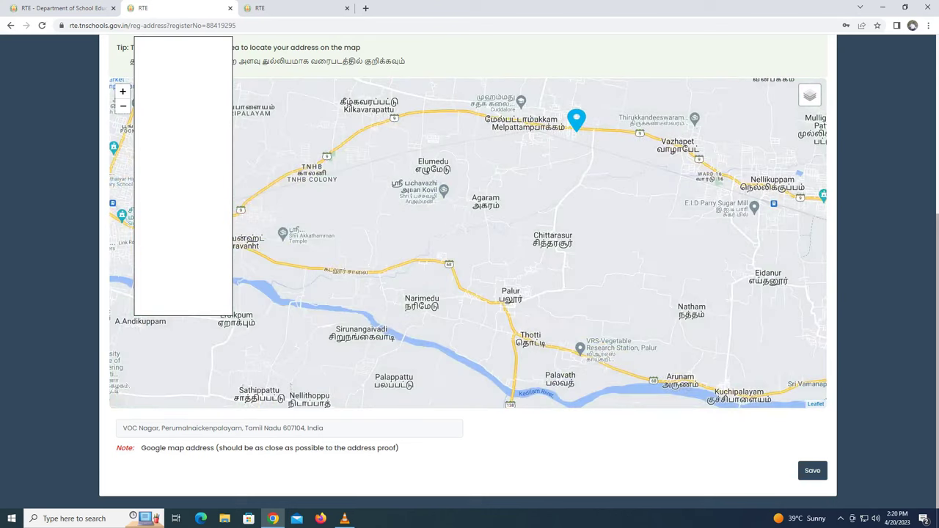
{"action": "scroll", "coordinate": [562, 157], "scroll_direction": "up", "scroll_amount": 1}
{"action": "left_click_drag", "start_coordinate": [562, 157], "coordinate": [553, 215]}
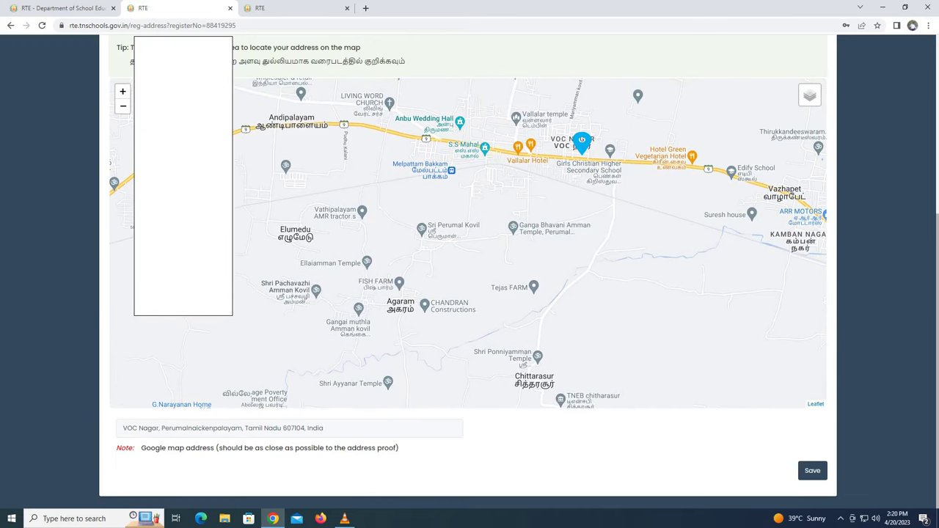
{"action": "scroll", "coordinate": [421, 145], "scroll_direction": "up", "scroll_amount": 1}
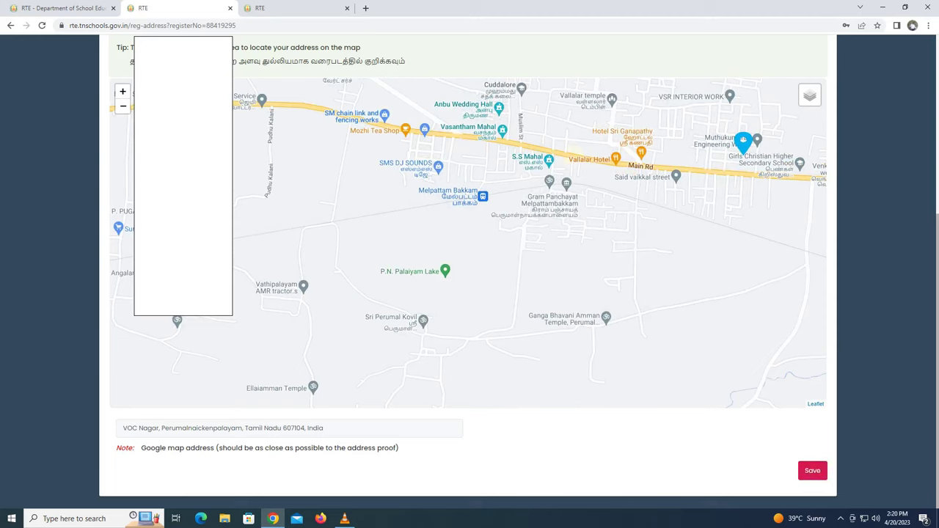
{"action": "left_click", "coordinate": [813, 471]}
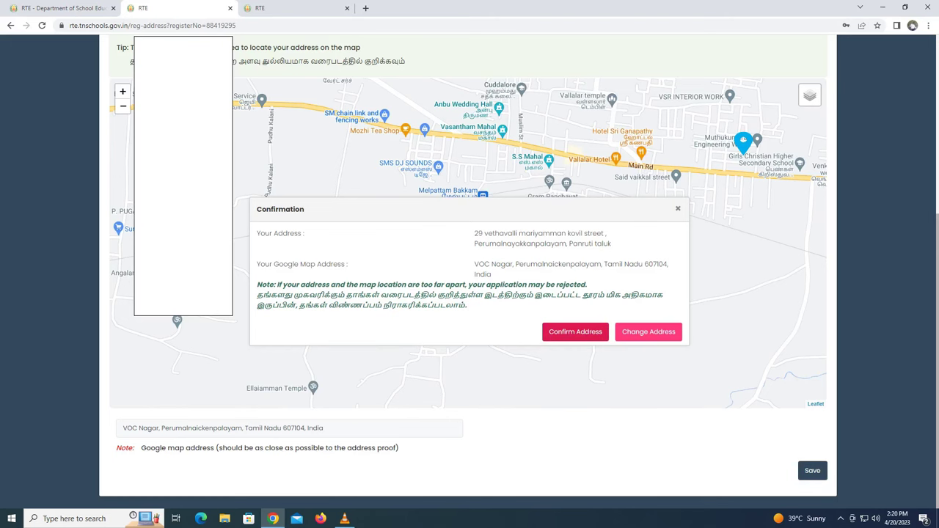
{"action": "left_click", "coordinate": [575, 331]}
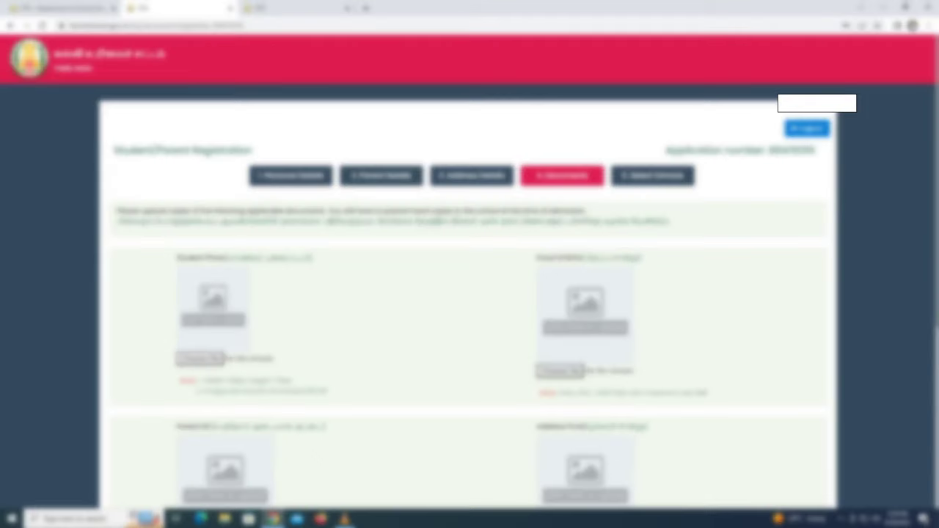
- Upload the child's photo from the images folder into the Student Photo slot
{"action": "scroll", "coordinate": [470, 294], "scroll_direction": "down", "scroll_amount": 3}
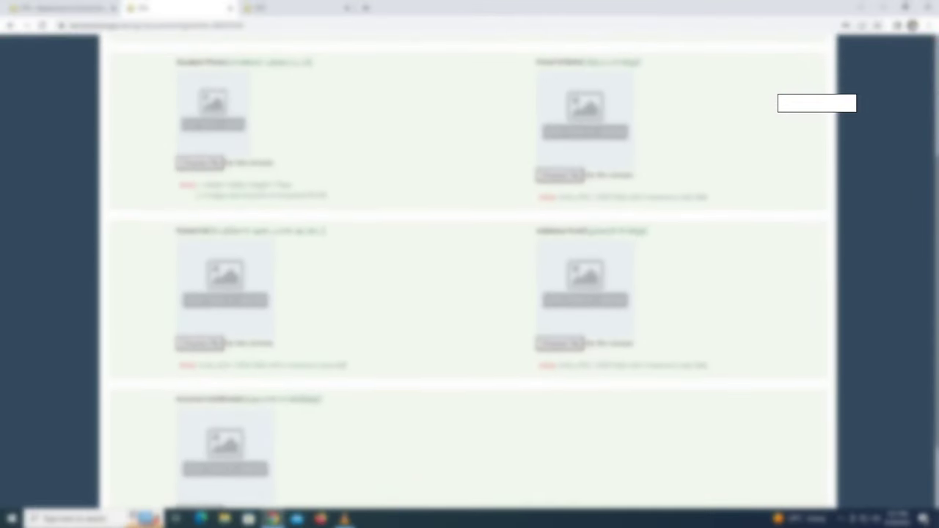
{"action": "scroll", "coordinate": [470, 293], "scroll_direction": "up", "scroll_amount": 2}
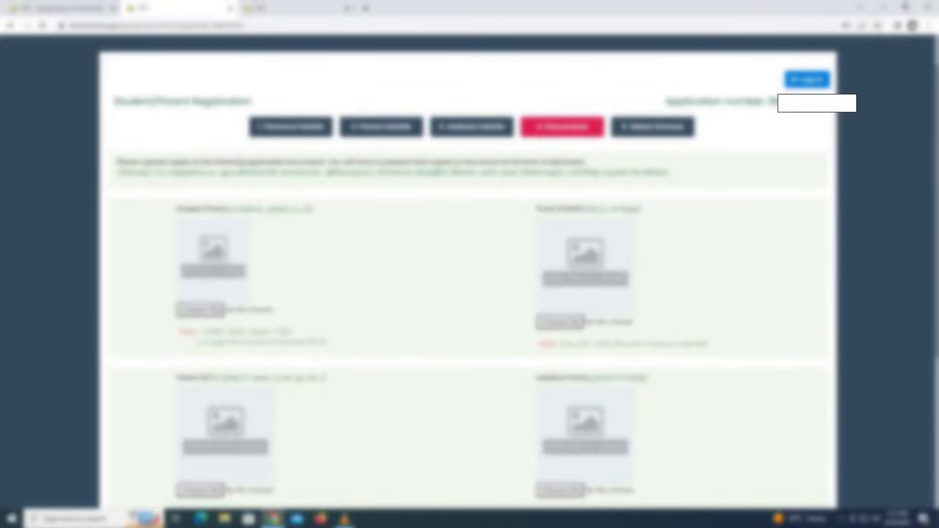
{"action": "left_click", "coordinate": [200, 309]}
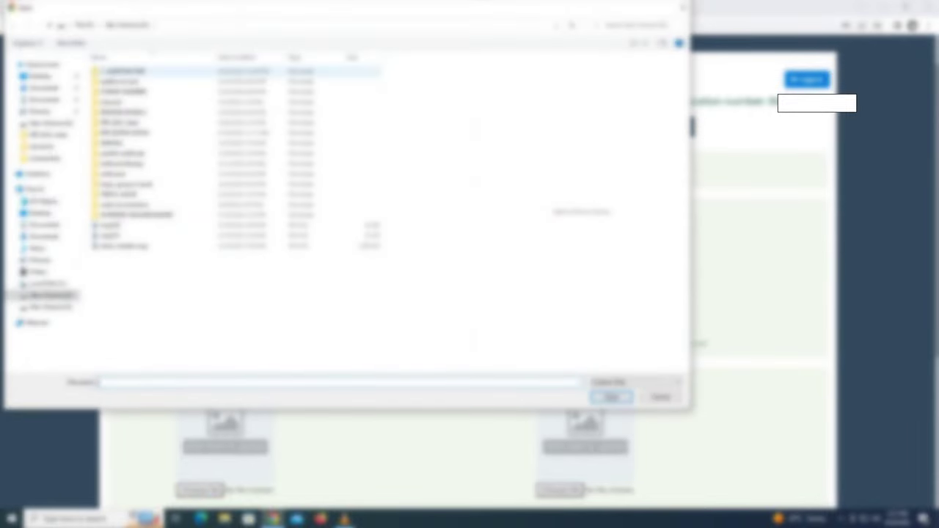
{"action": "double_click", "coordinate": [121, 71]}
{"action": "double_click", "coordinate": [441, 77]}
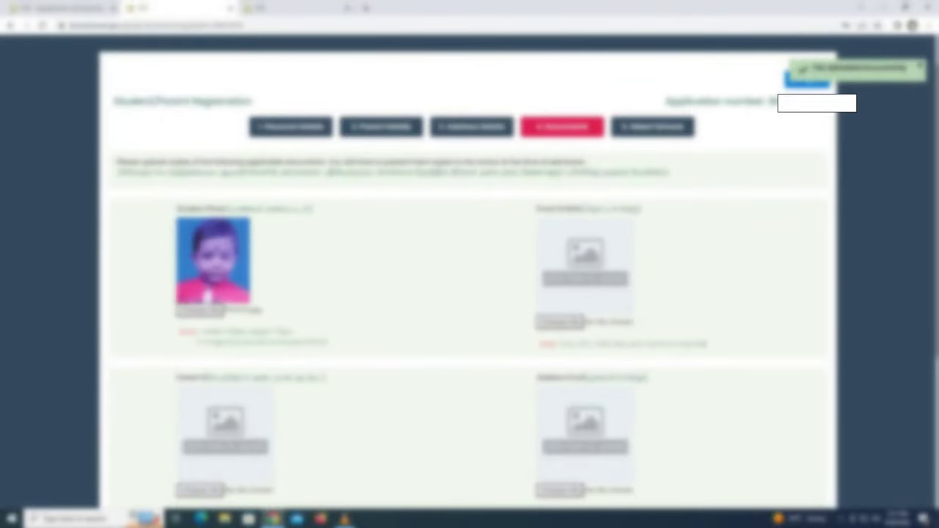
- Upload the birth certificate image as the Proof Of Birth document
{"action": "left_click", "coordinate": [559, 322]}
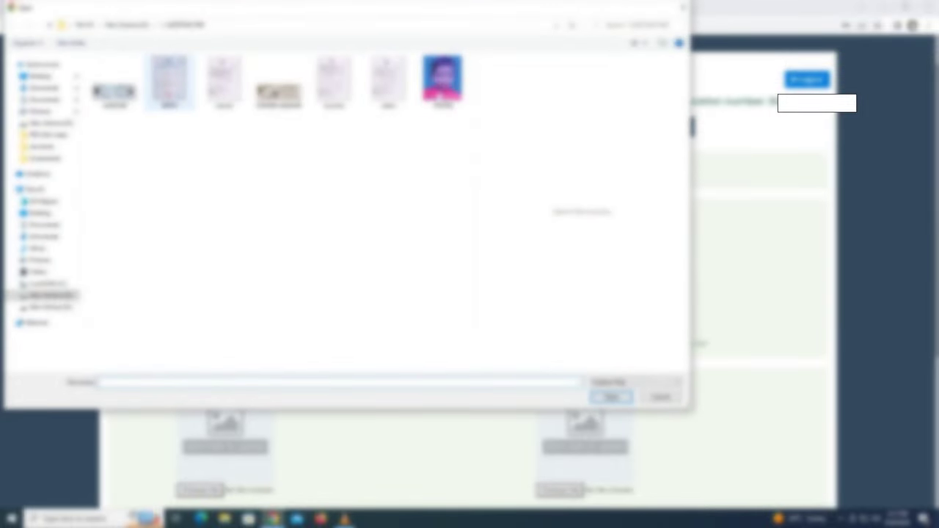
{"action": "double_click", "coordinate": [169, 80]}
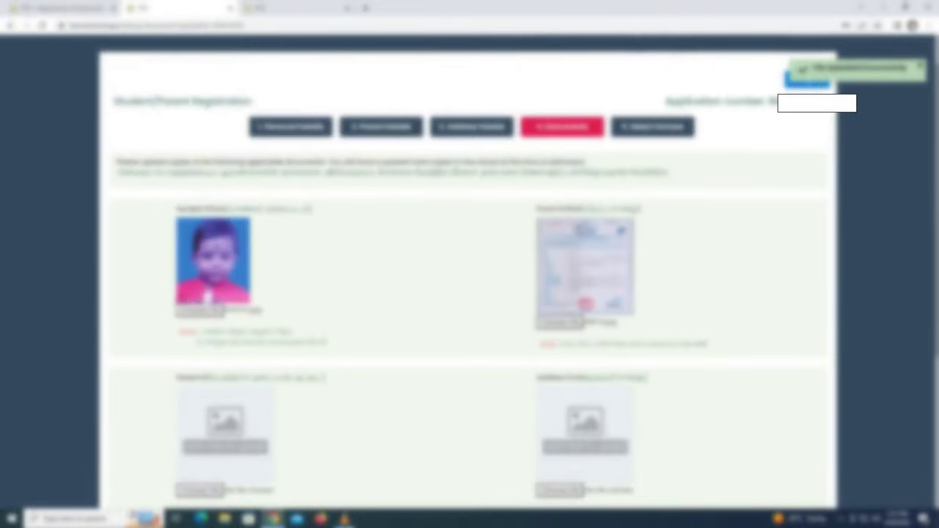
{"action": "scroll", "coordinate": [470, 279], "scroll_direction": "down", "scroll_amount": 2}
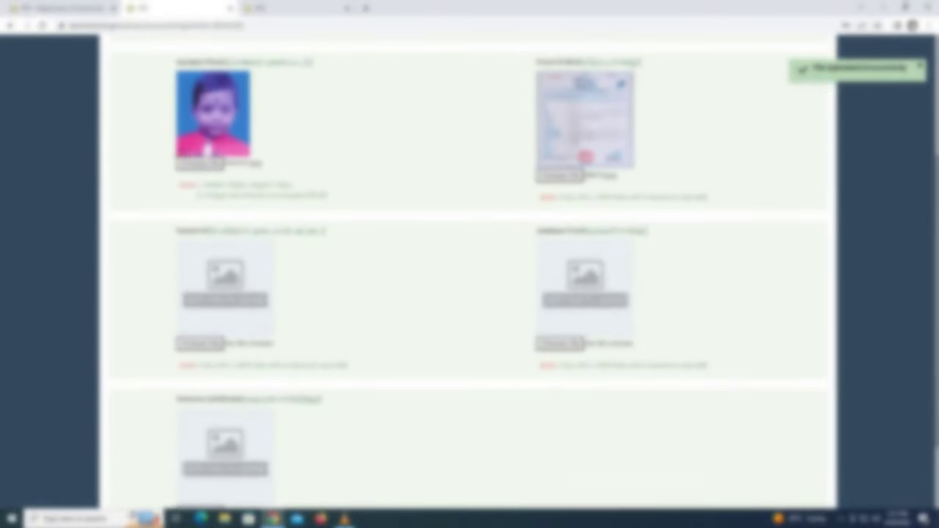